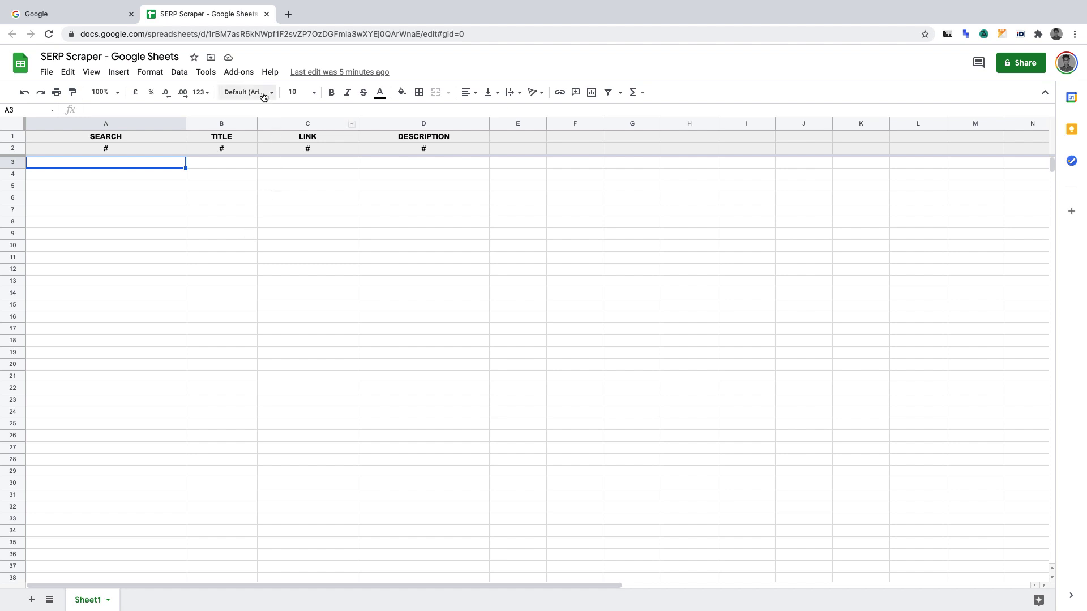
pyautogui.click(239, 72)
pyautogui.moveTo(243, 125)
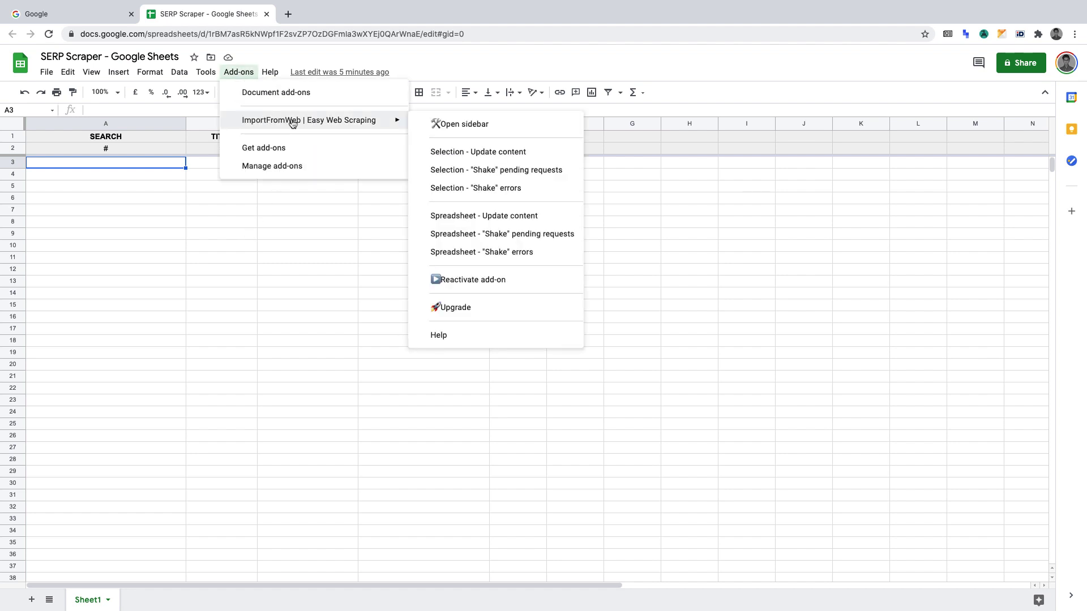
pyautogui.click(82, 187)
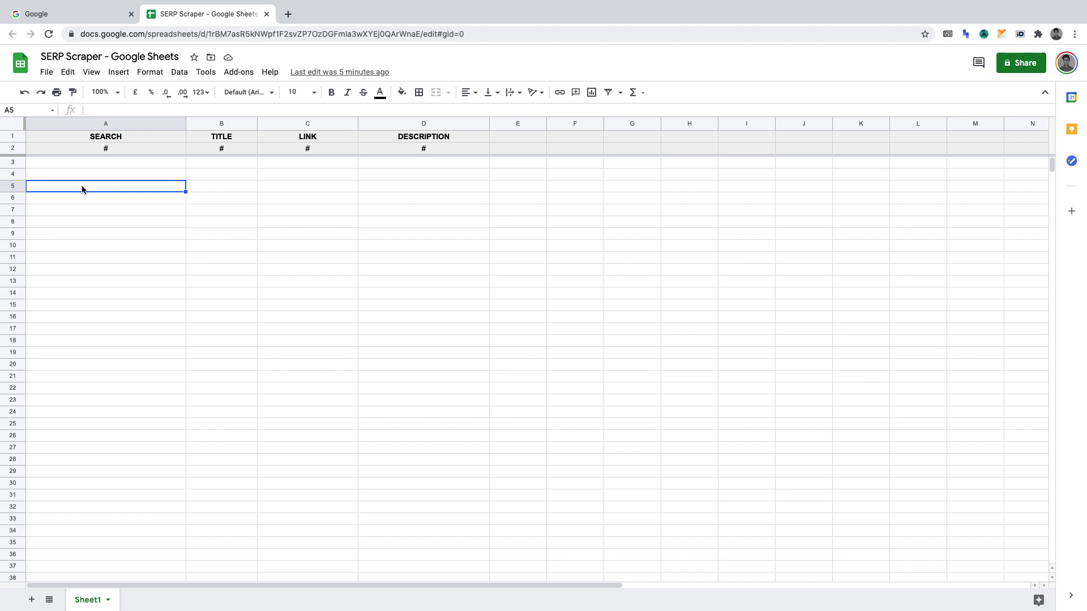
pyautogui.click(238, 72)
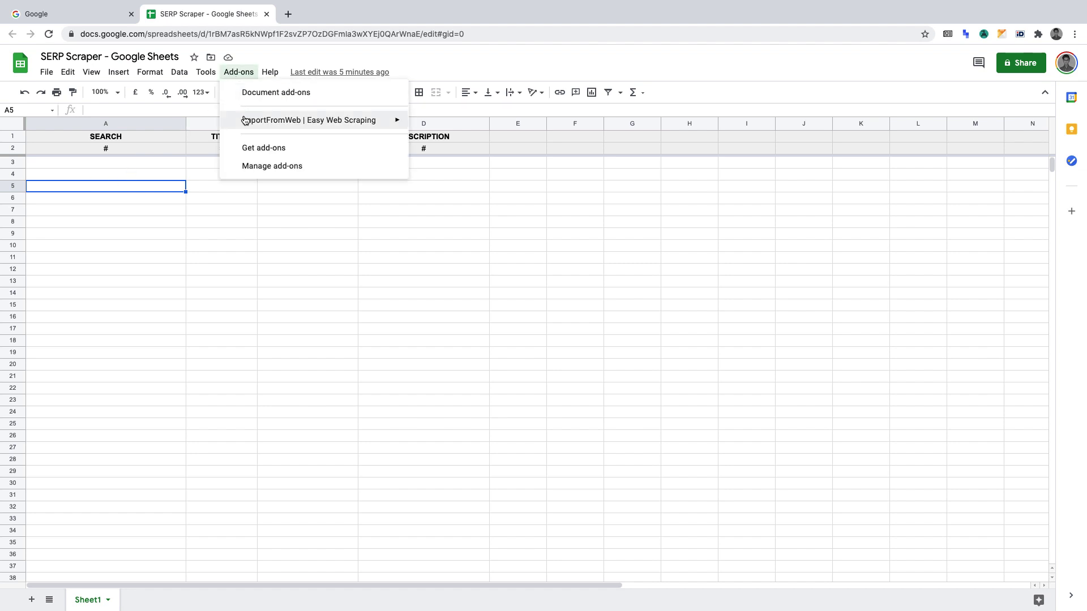
pyautogui.moveTo(245, 120)
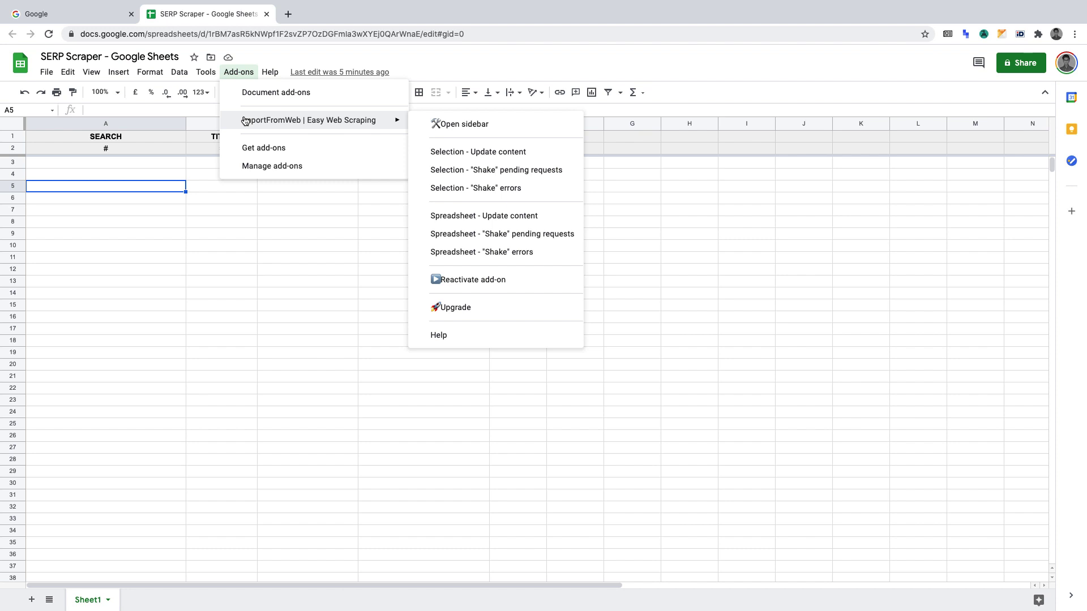
pyautogui.click(198, 176)
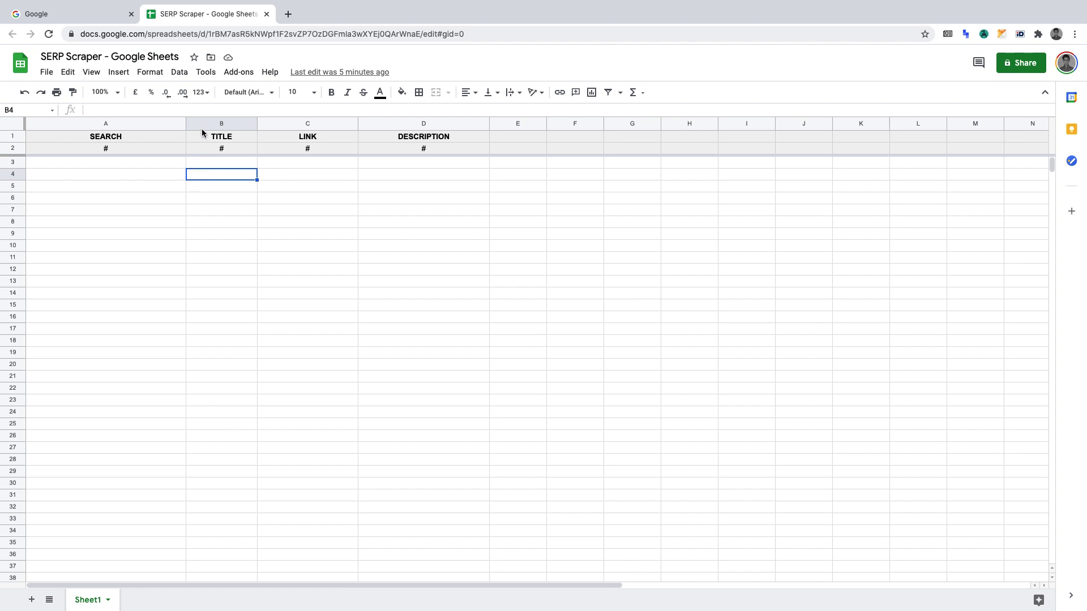
# - Search the add-on marketplace for ImportFromWeb and view the ImportFromWeb | Easy Web Scraping listing and its publisher
pyautogui.click(241, 74)
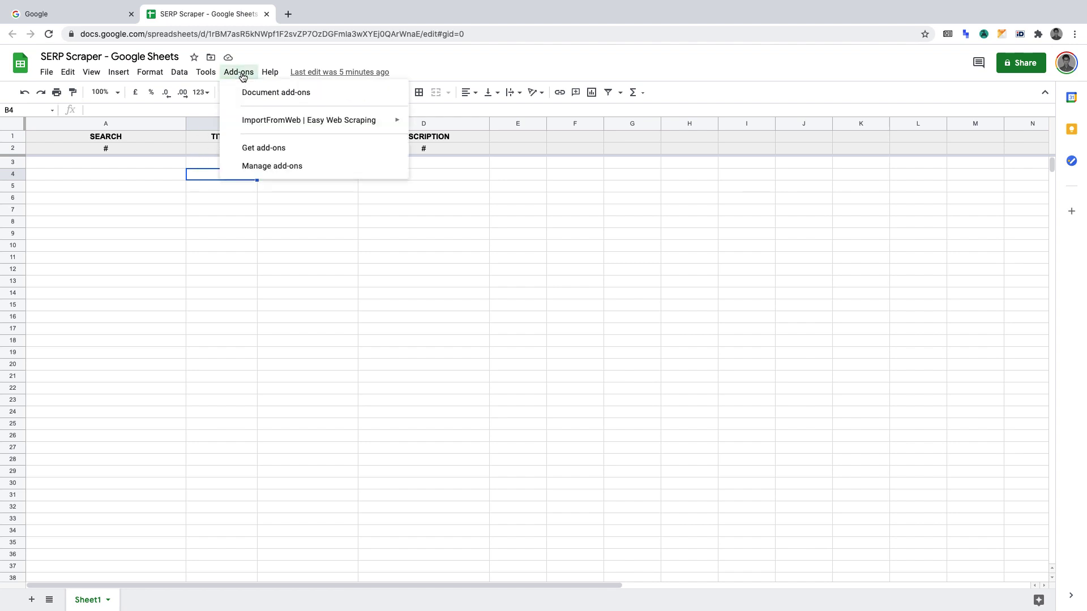
pyautogui.click(255, 150)
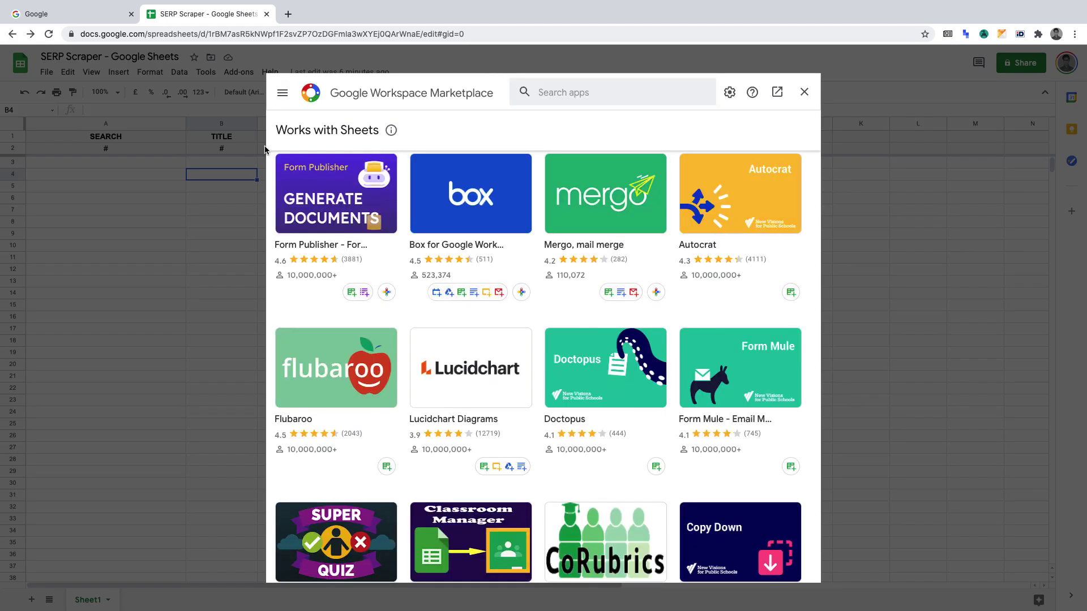
pyautogui.click(569, 92)
pyautogui.write('importfromweb')
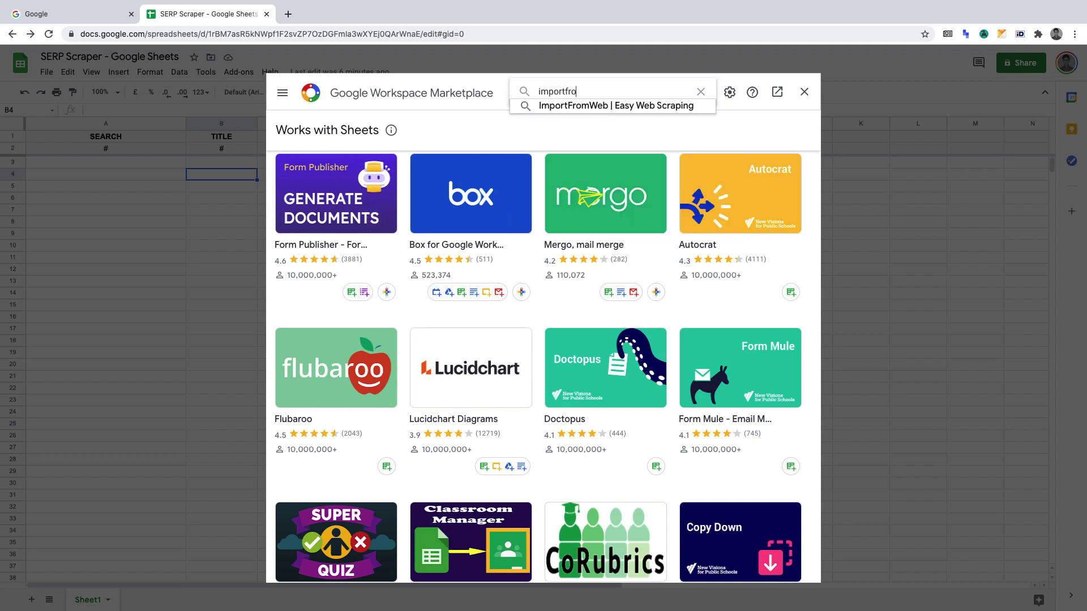
pyautogui.click(581, 102)
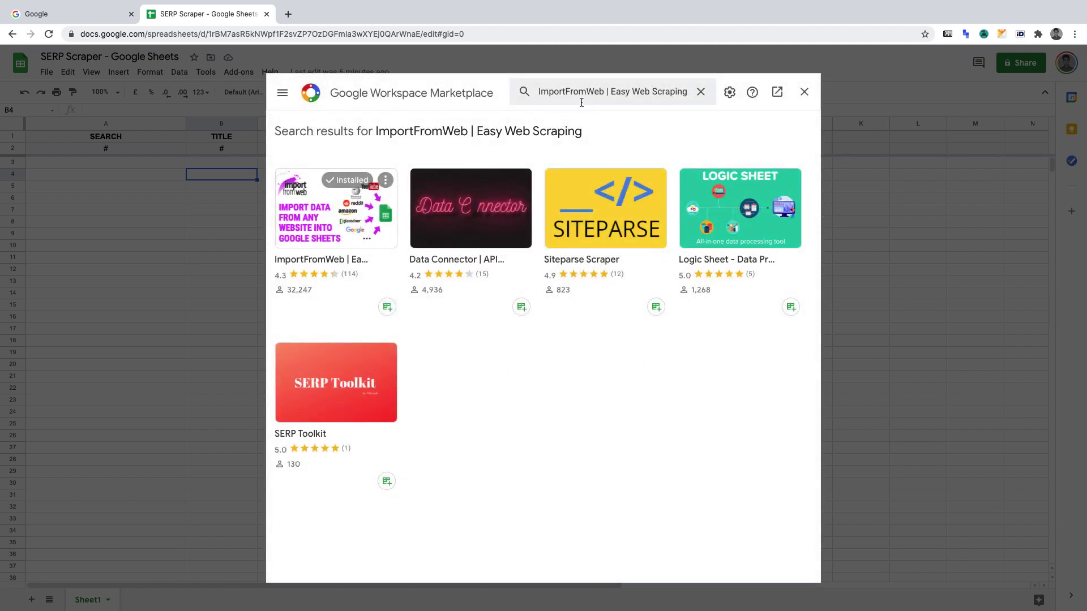
pyautogui.click(359, 212)
pyautogui.moveTo(403, 163); pyautogui.dragTo(531, 165)
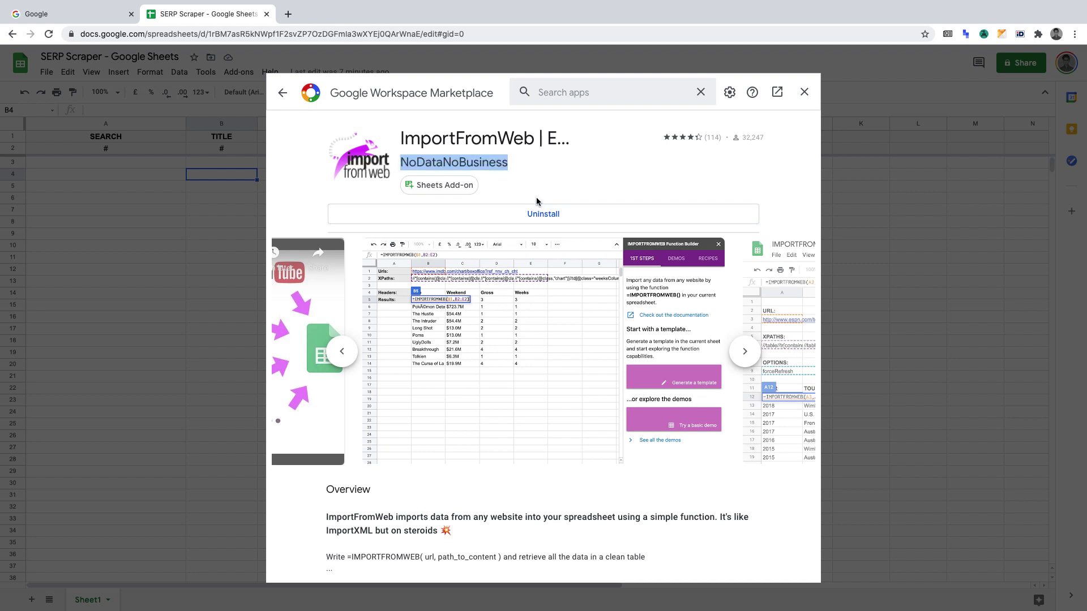
pyautogui.click(198, 280)
pyautogui.click(804, 91)
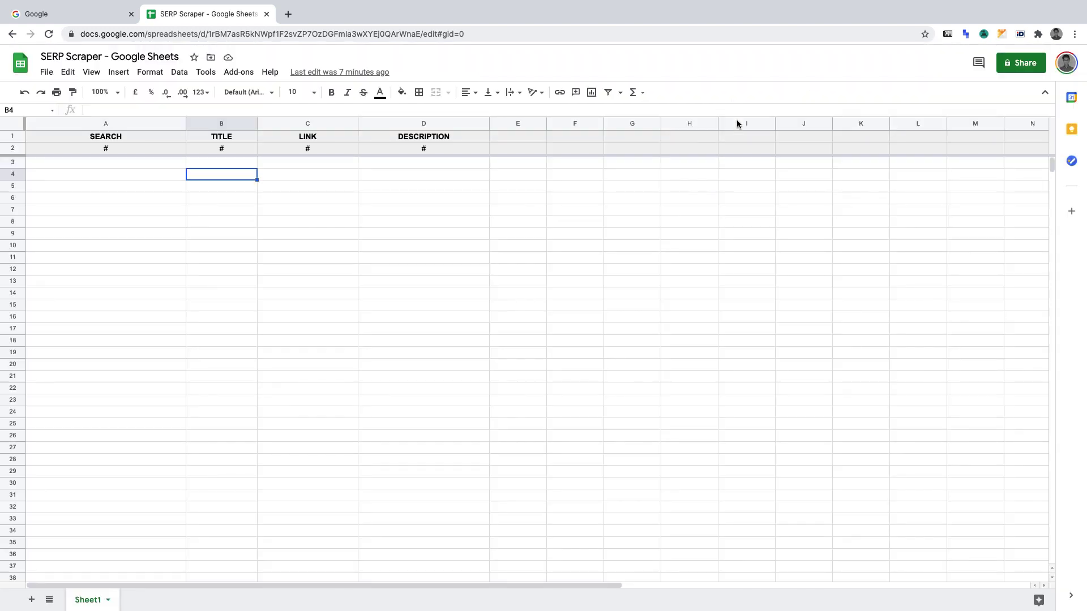
pyautogui.click(245, 74)
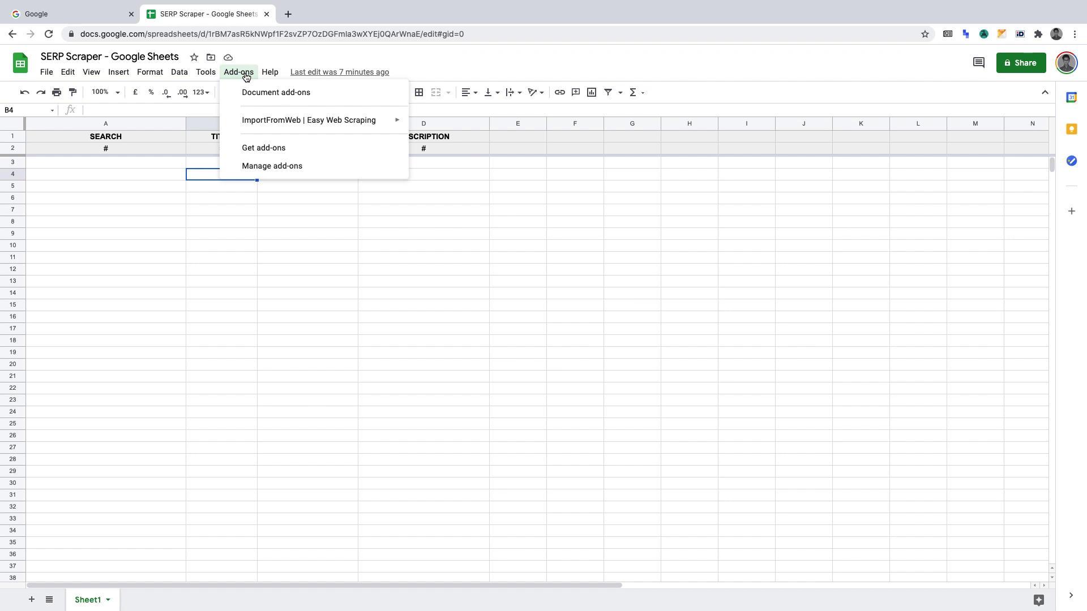
pyautogui.moveTo(254, 124)
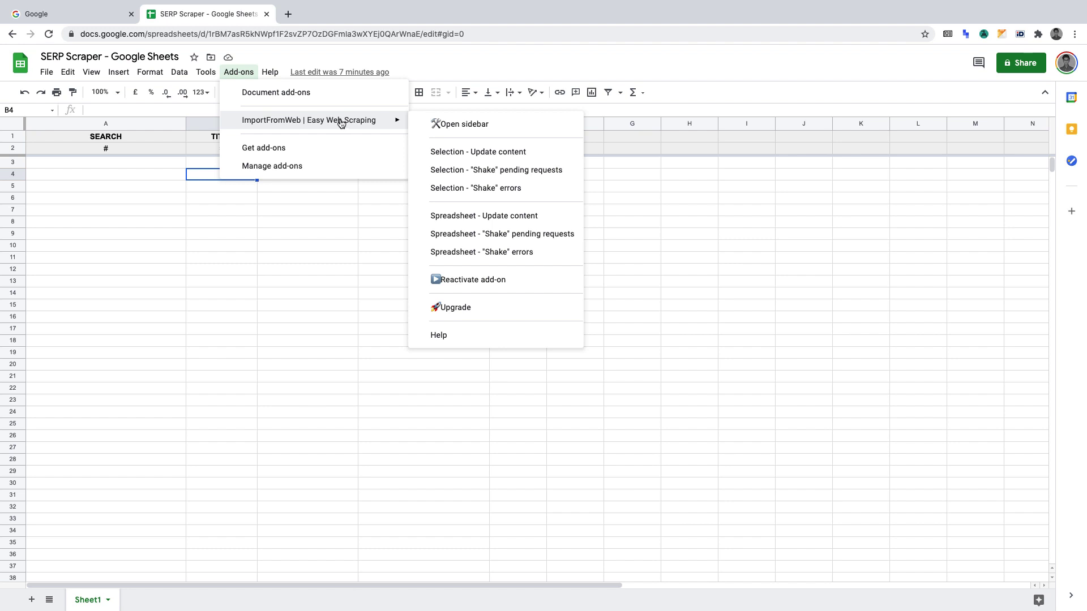
pyautogui.click(115, 210)
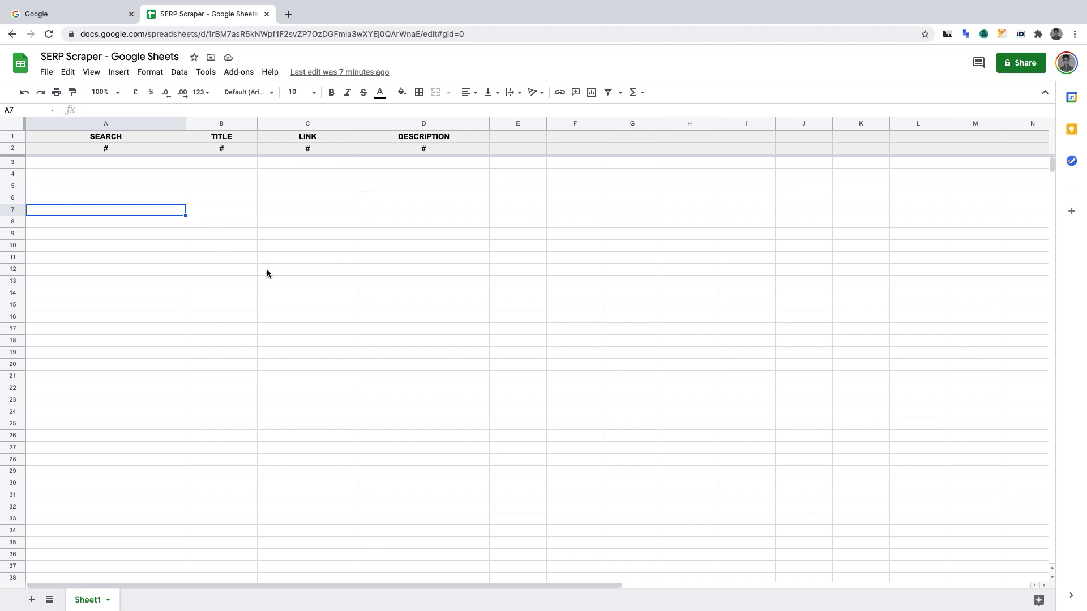
# - Examine the SEARCH, TITLE, LINK and DESCRIPTION columns and their placeholder cells in row 2
pyautogui.click(135, 123)
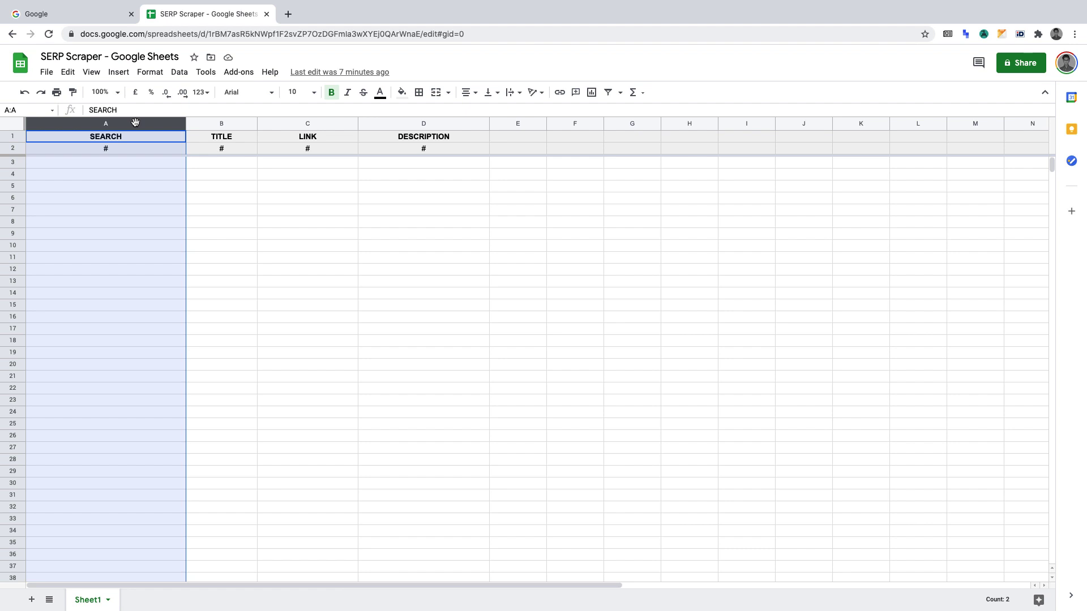
pyautogui.click(221, 125)
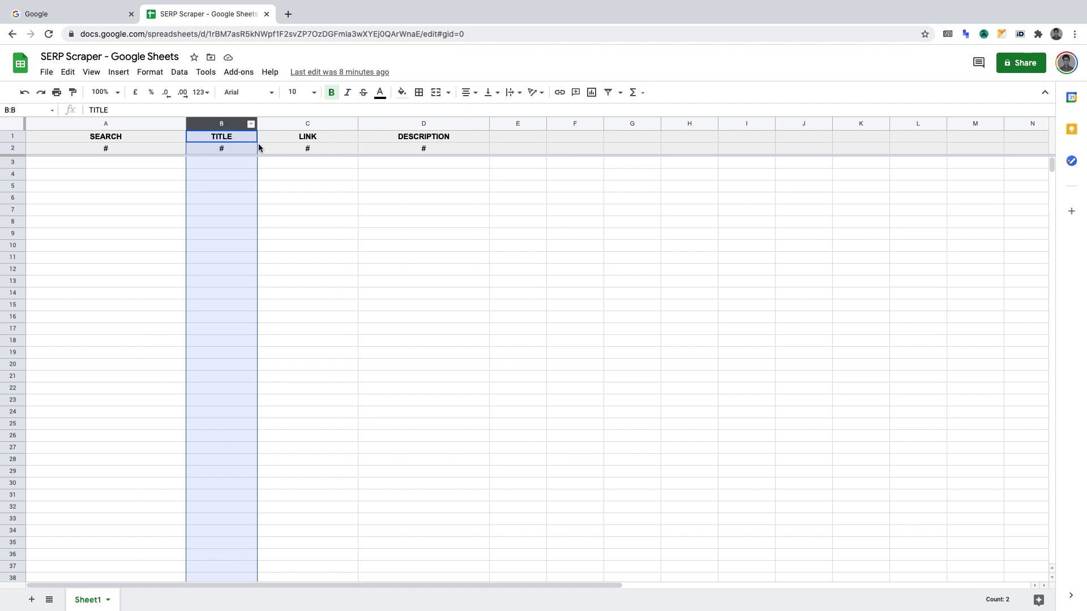
pyautogui.click(317, 123)
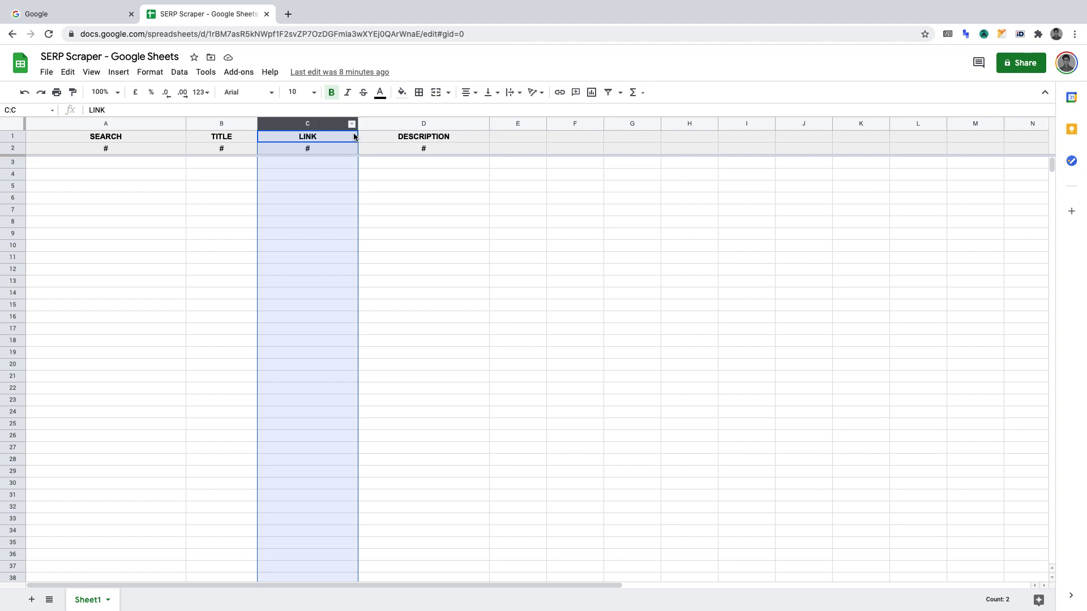
pyautogui.click(425, 124)
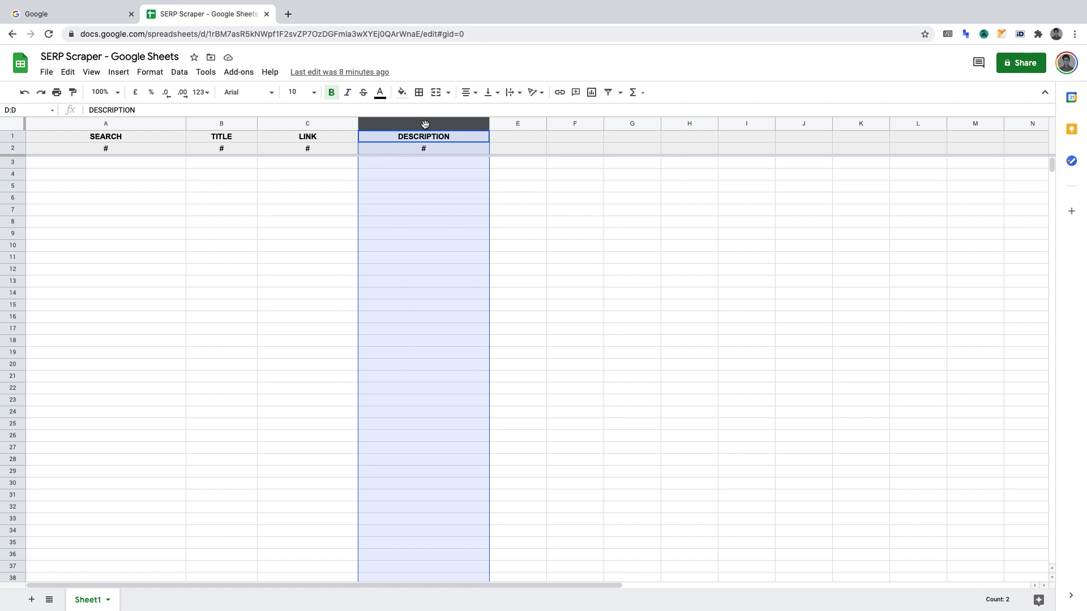
pyautogui.click(156, 149)
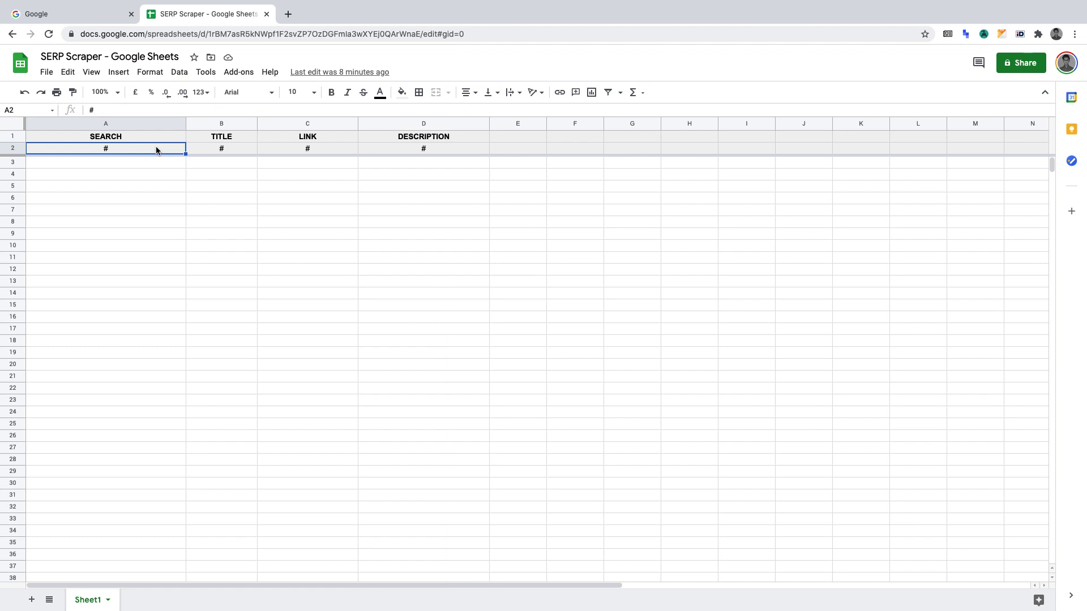
pyautogui.press('Tab')
pyautogui.press('Tab')
pyautogui.press('Tab')
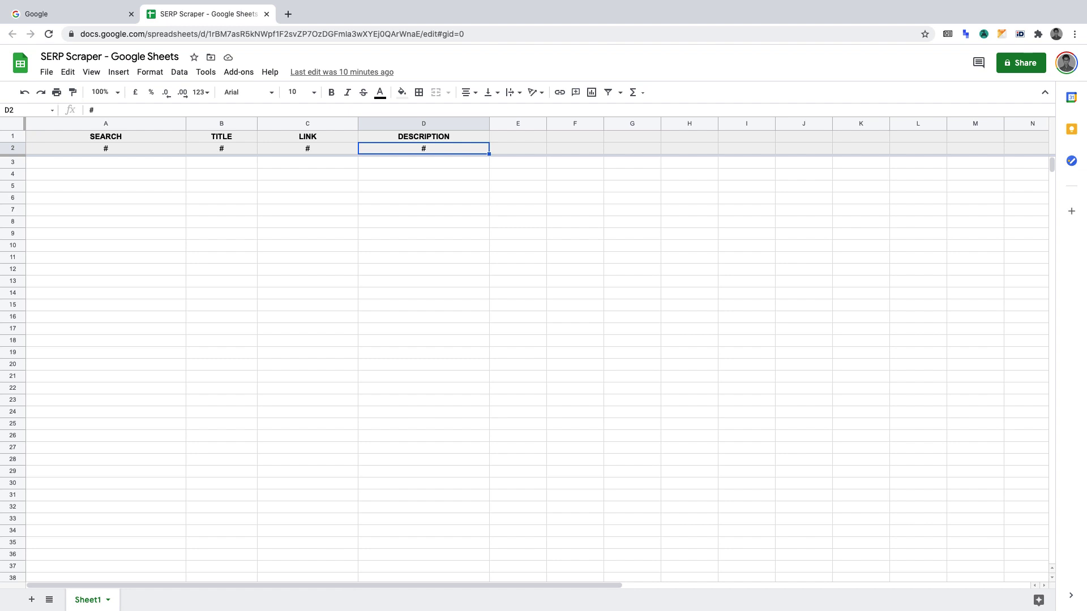
# - Switch to the Google page and search for "buy bitcoin"
pyautogui.click(74, 14)
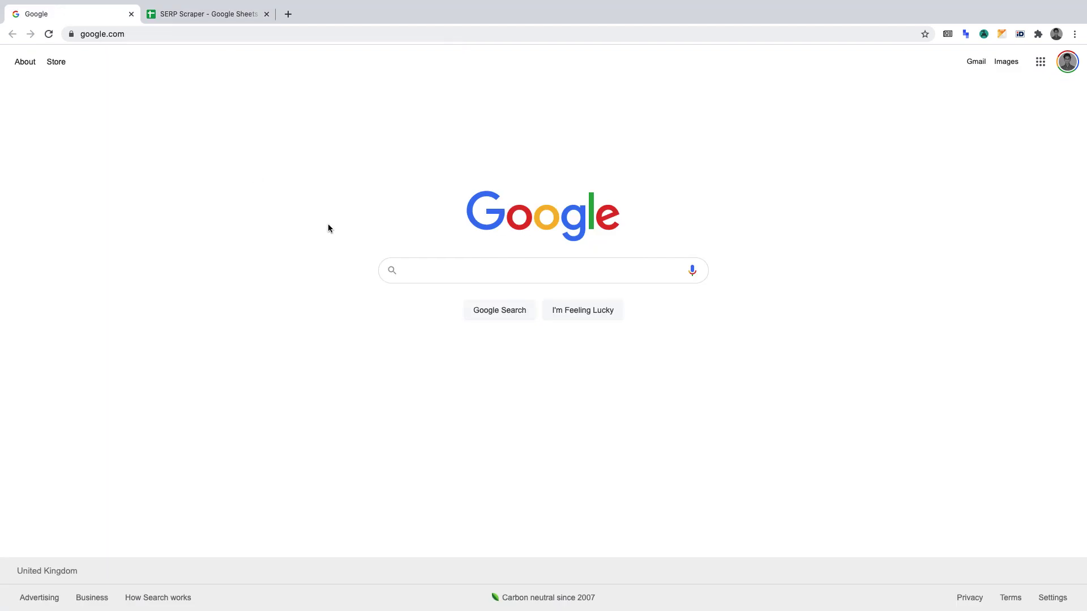
pyautogui.click(436, 273)
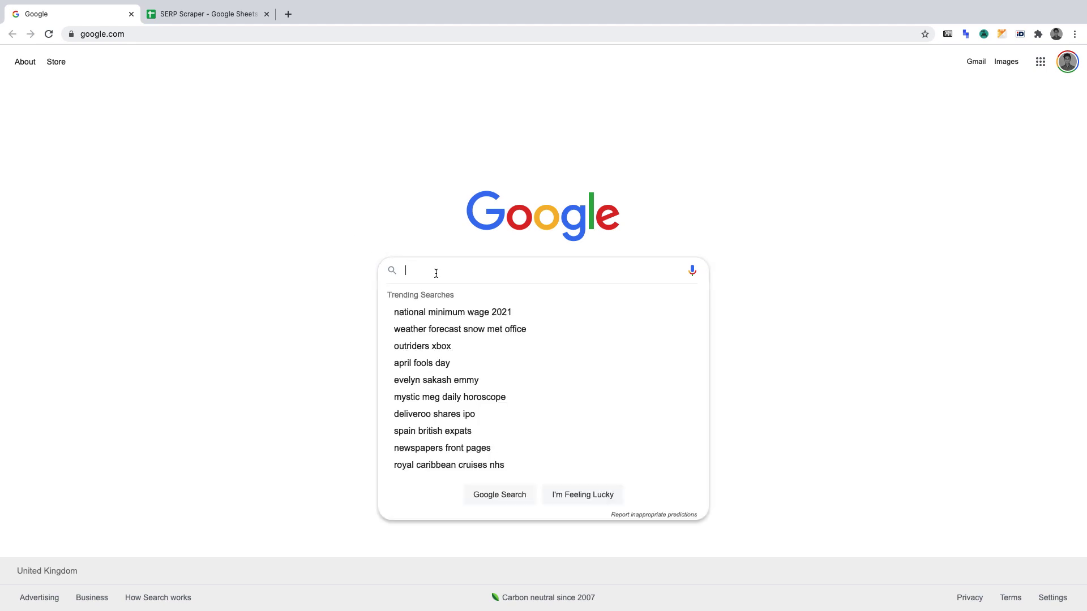
pyautogui.write('buy bitcoin')
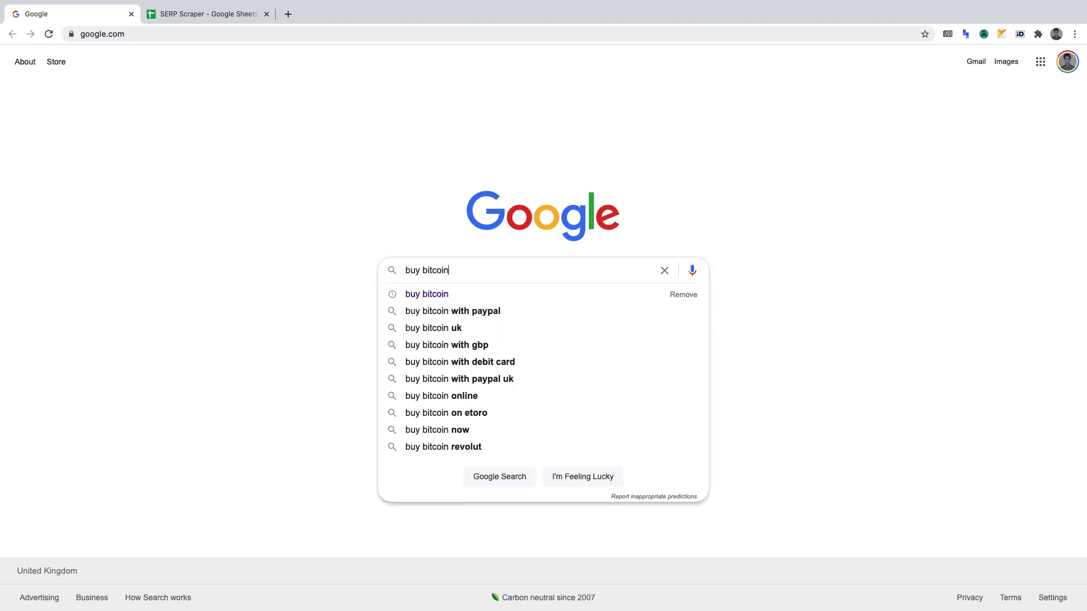
pyautogui.press('Return')
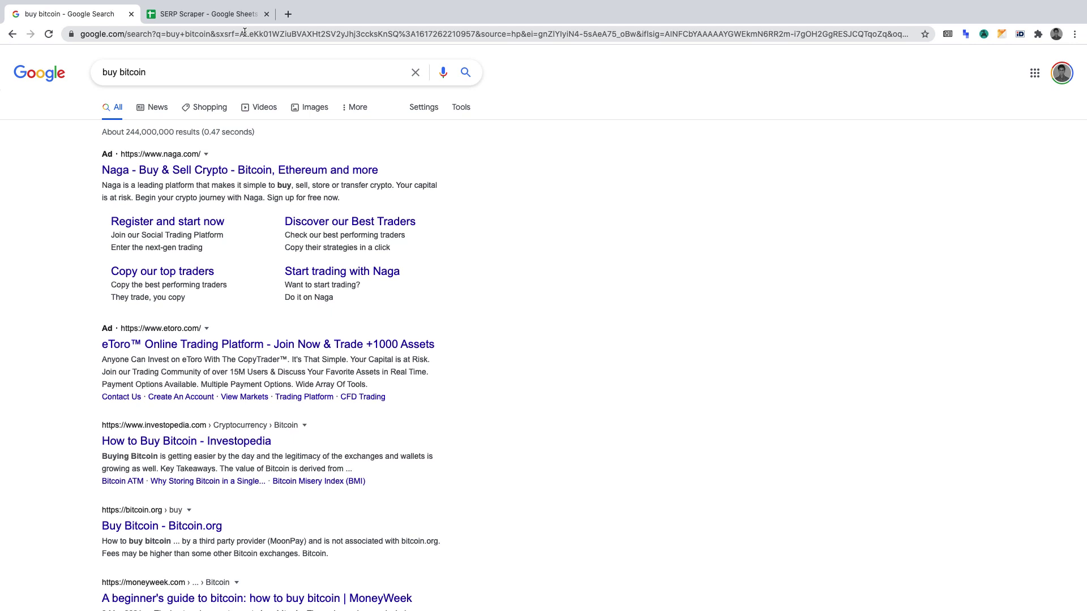
pyautogui.click(245, 32)
pyautogui.click(203, 35)
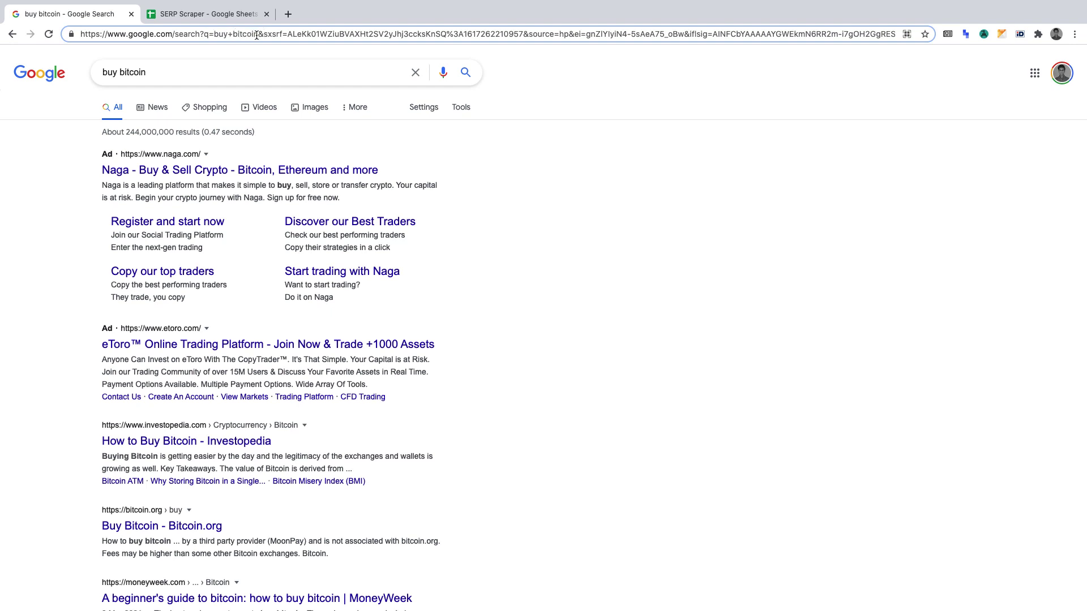
pyautogui.moveTo(257, 35); pyautogui.dragTo(70, 35)
pyautogui.press('super+c')
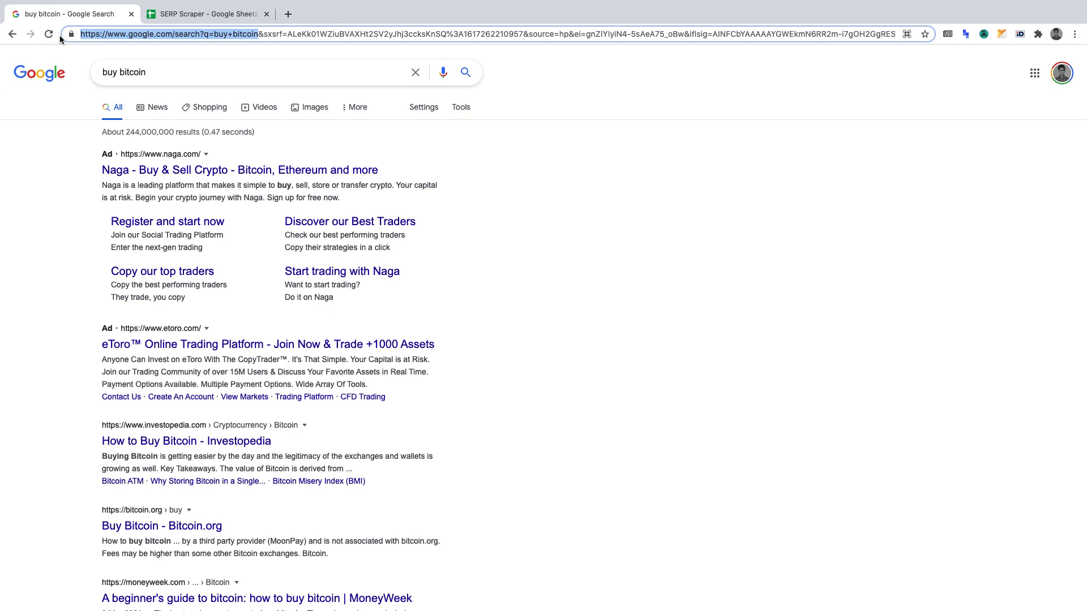
pyautogui.tripleClick(177, 39)
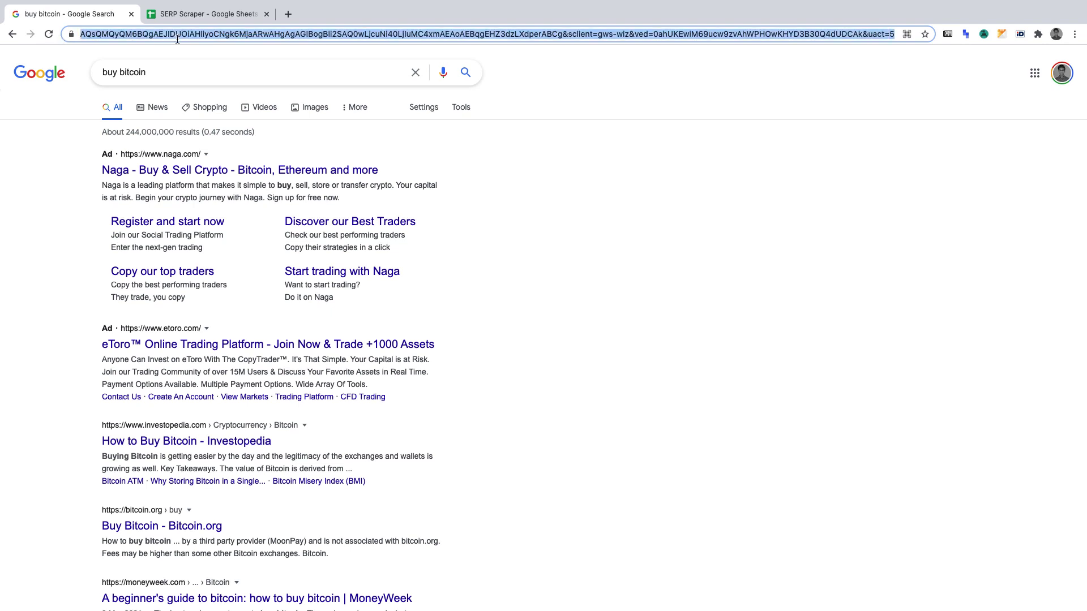
pyautogui.press('BackSpace')
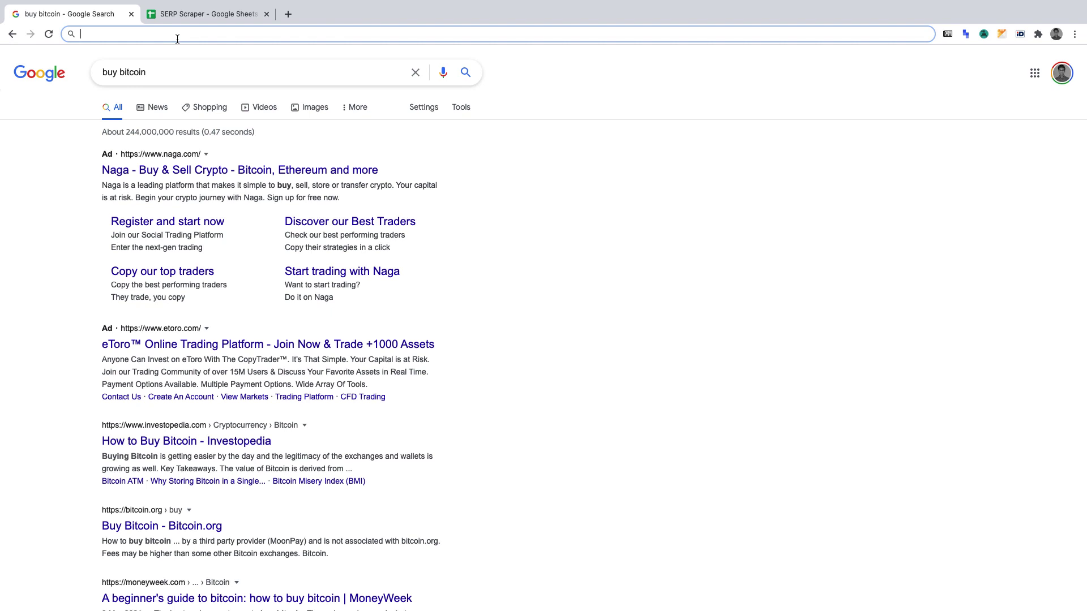
pyautogui.press('super+v')
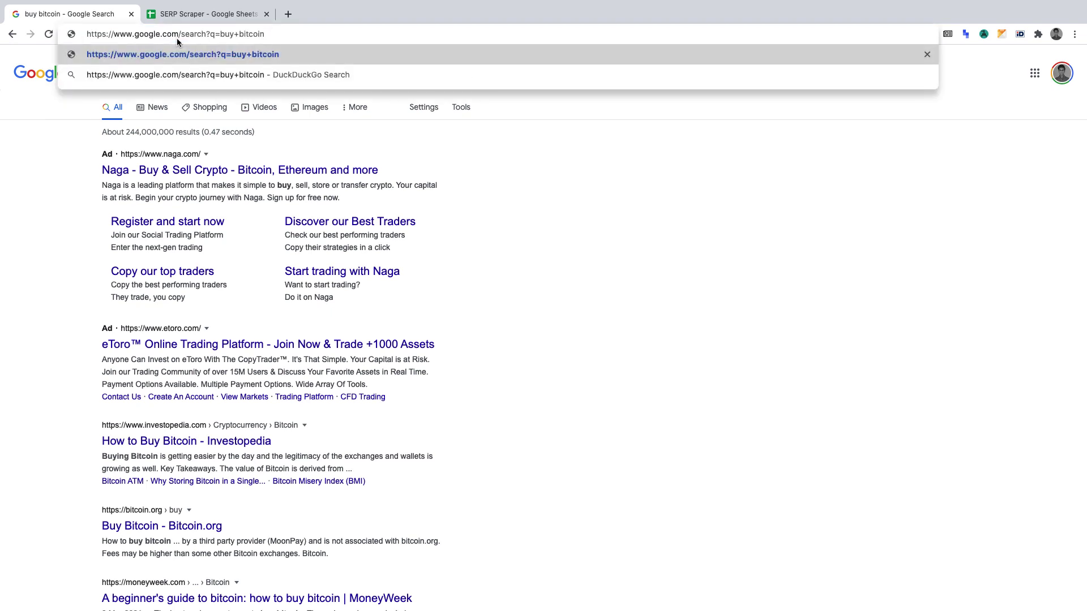
pyautogui.press('Return')
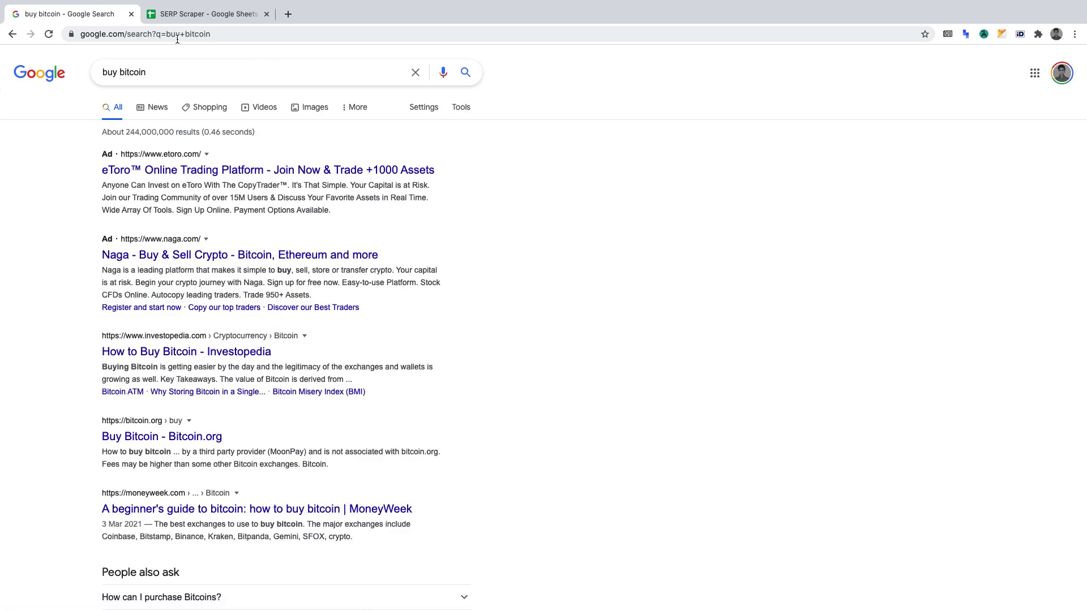
pyautogui.click(196, 17)
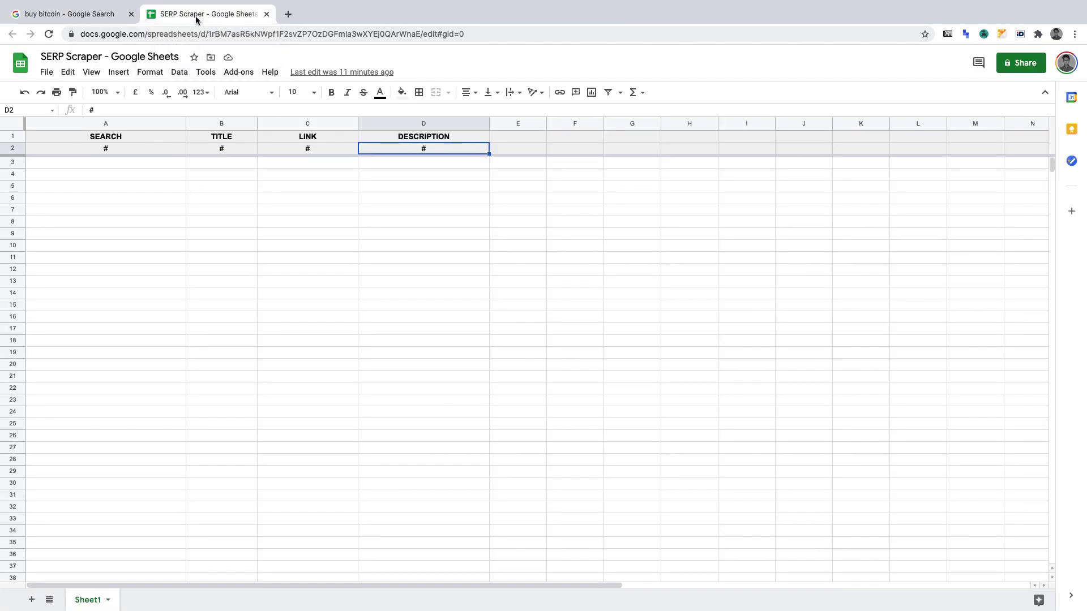
pyautogui.click(108, 148)
pyautogui.hotkey('ctrl', 'v')
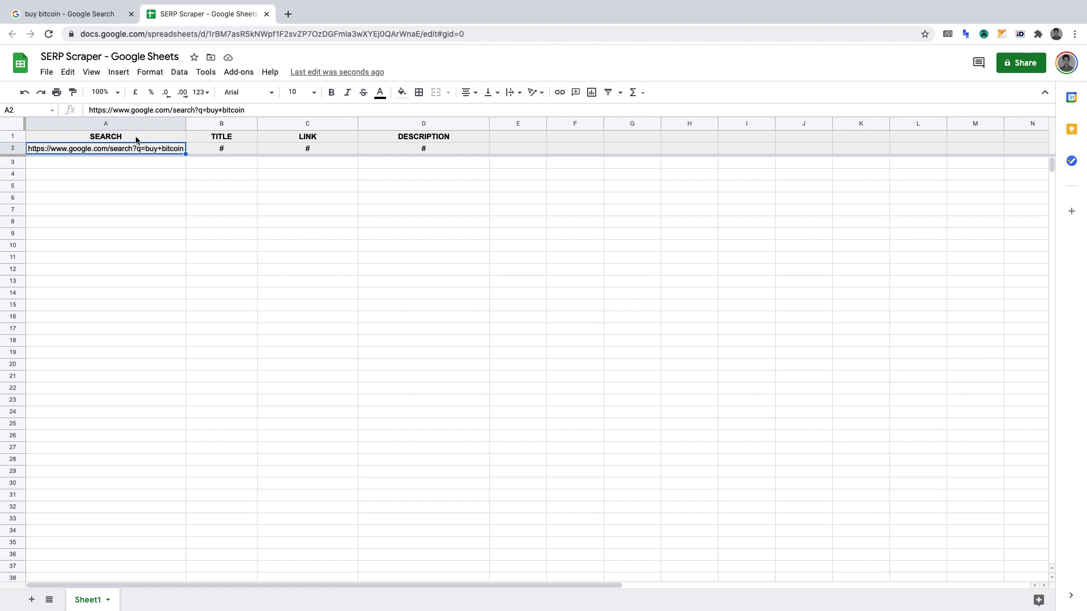
# - Switch back to the "buy bitcoin" results page and inspect its HTML elements
pyautogui.click(83, 17)
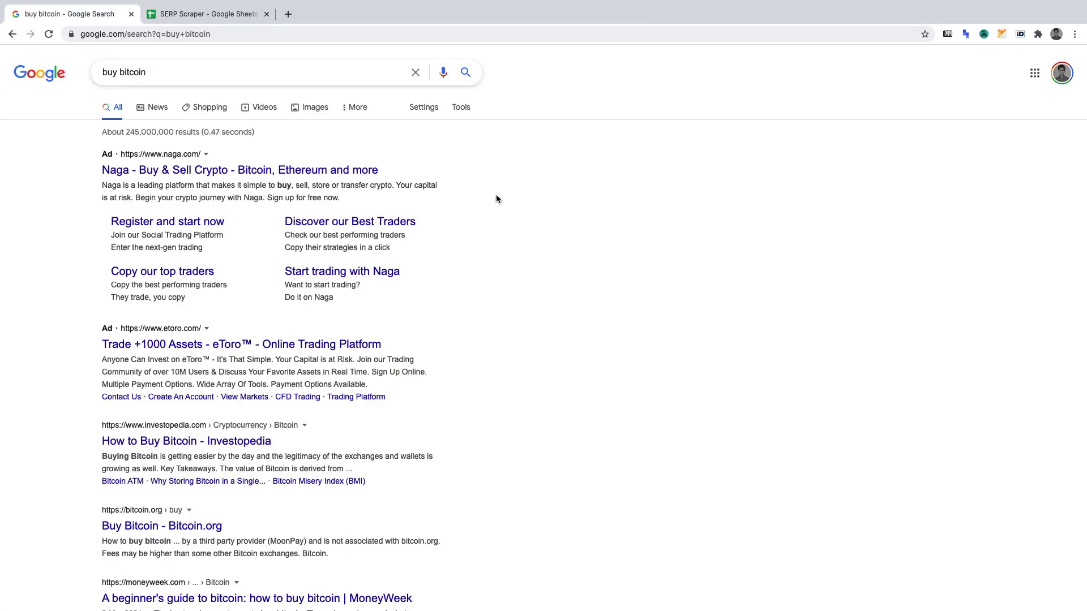
pyautogui.rightClick(548, 251)
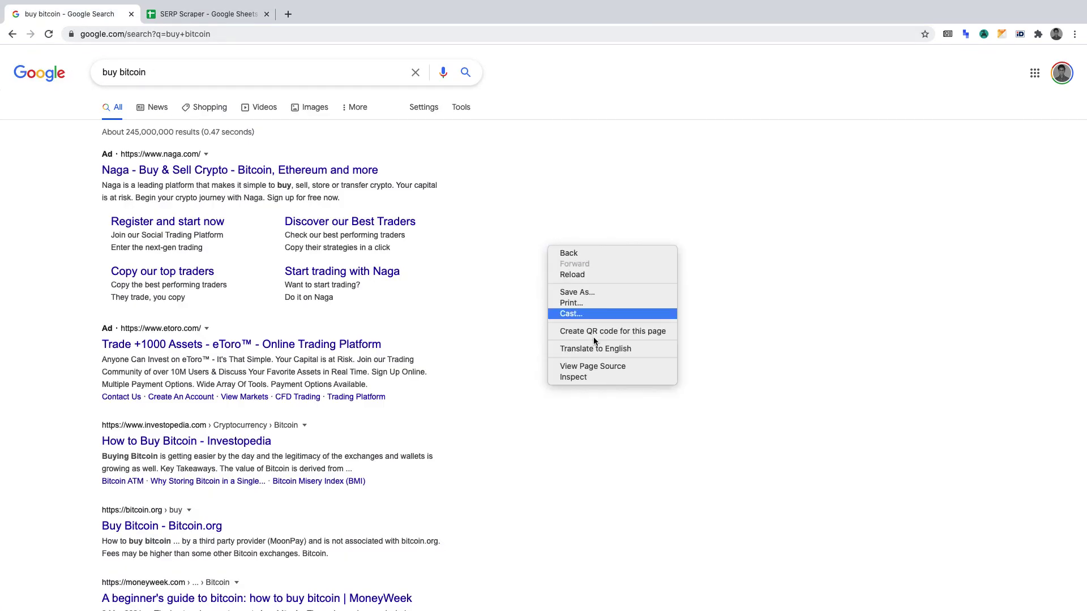
pyautogui.click(599, 377)
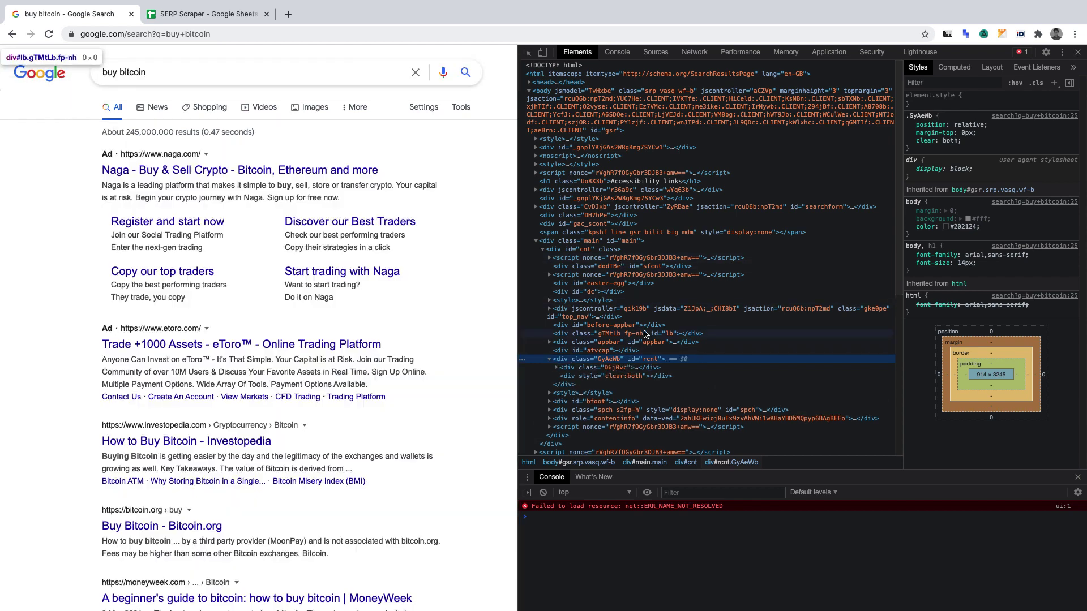
# - Expand the element tree from the rcnt container down to the first ad's markup and examine how ads are nested
pyautogui.click(549, 359)
pyautogui.scroll(-3, 555, 273)
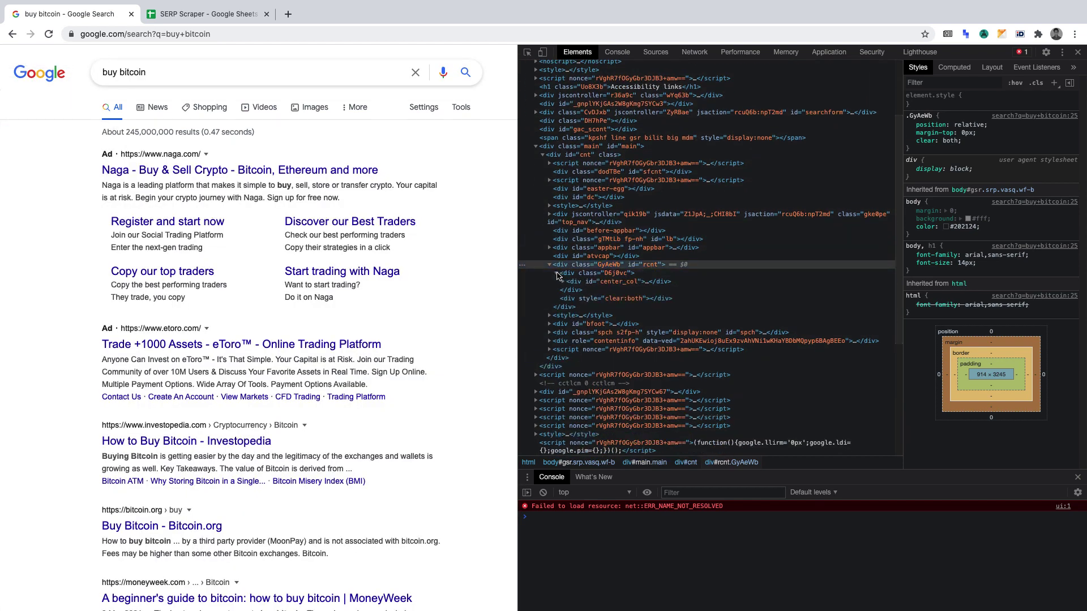
pyautogui.click(556, 272)
pyautogui.click(570, 298)
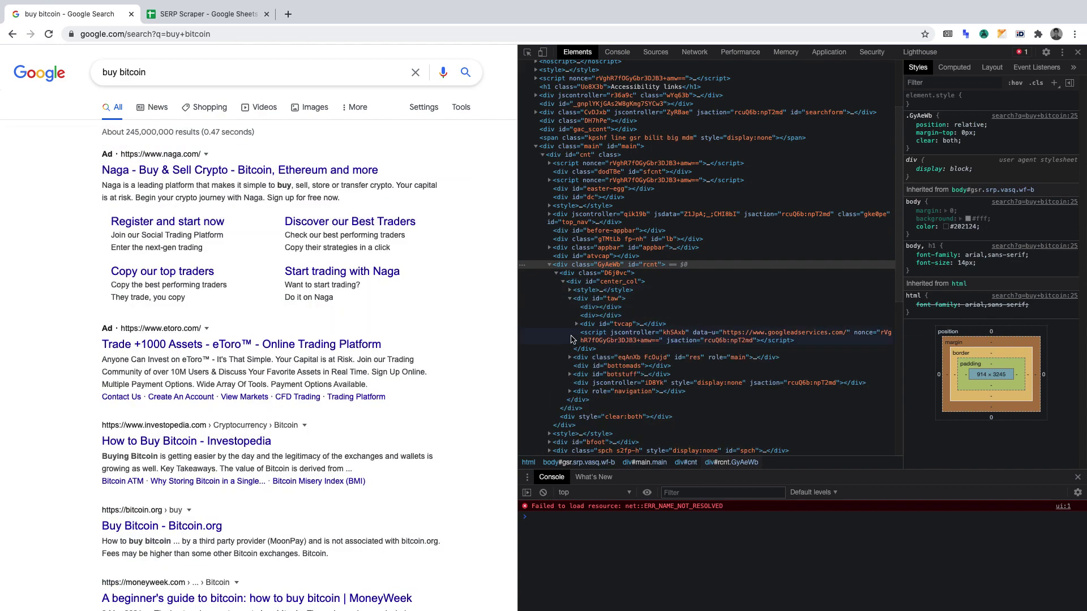
pyautogui.click(577, 323)
pyautogui.click(583, 333)
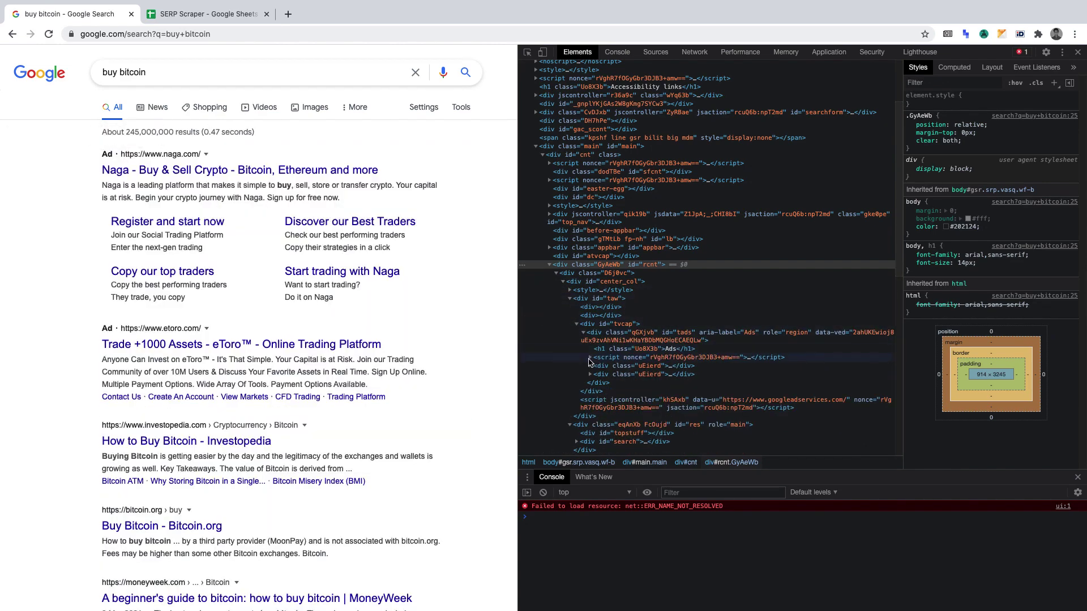
pyautogui.click(591, 366)
pyautogui.click(598, 375)
pyautogui.scroll(-2, 600, 362)
pyautogui.click(604, 326)
pyautogui.scroll(-2, 604, 331)
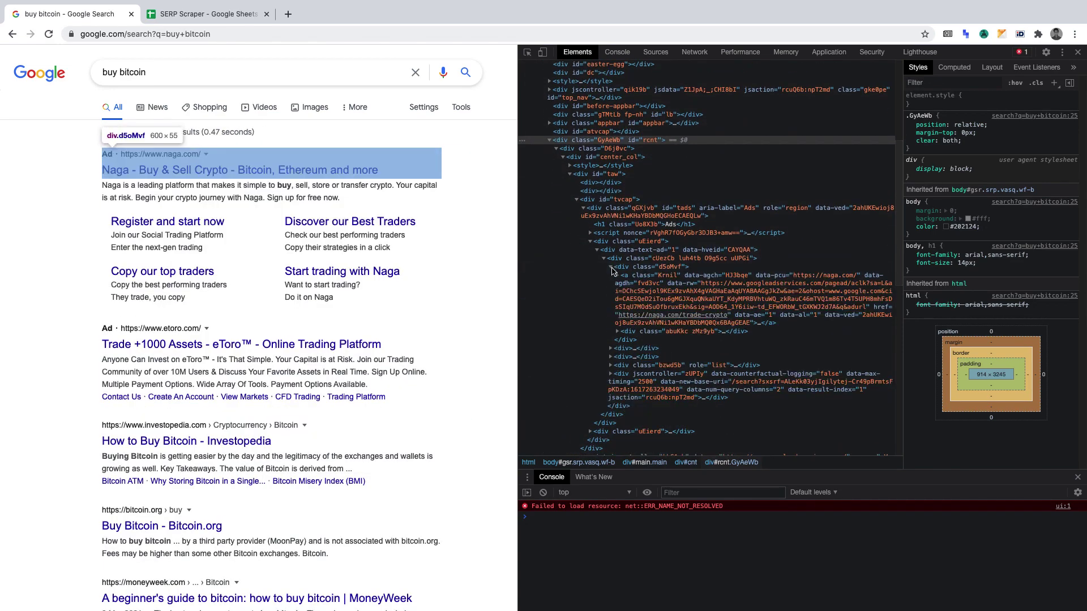
# - Expand the container with id "search" down to the individual result blocks of class "g"
pyautogui.scroll(-5, 604, 271)
pyautogui.scroll(1, 606, 216)
pyautogui.click(577, 253)
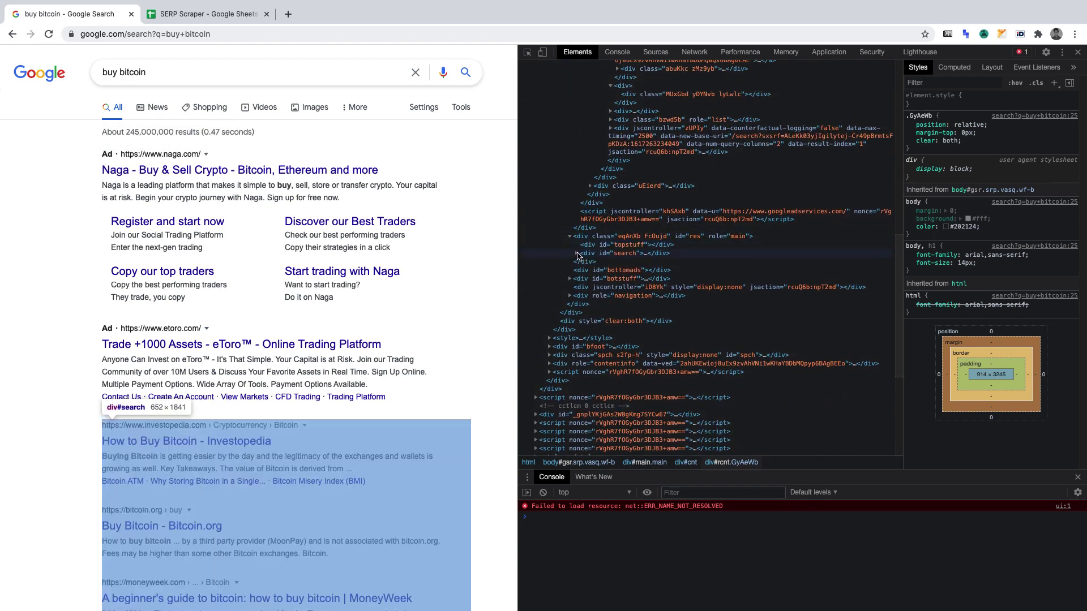
pyautogui.click(584, 261)
pyautogui.click(590, 279)
pyautogui.click(597, 295)
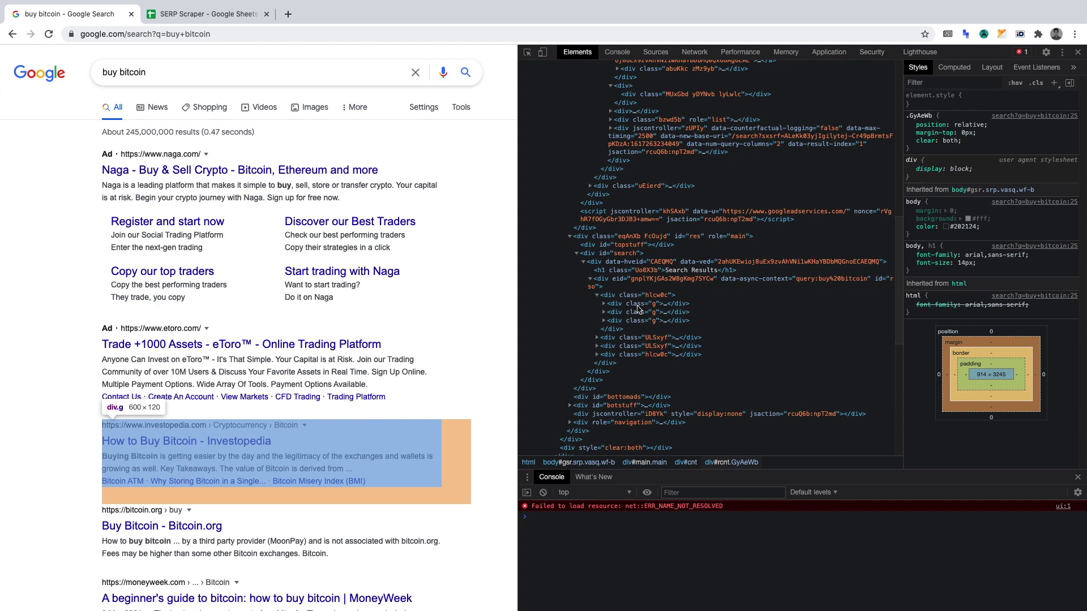
# - Examine the nested markup of the class "g" results, expanding the bitcoin.org result's title, link and description elements
pyautogui.click(603, 304)
pyautogui.click(604, 364)
pyautogui.scroll(-5, 617, 317)
pyautogui.click(604, 339)
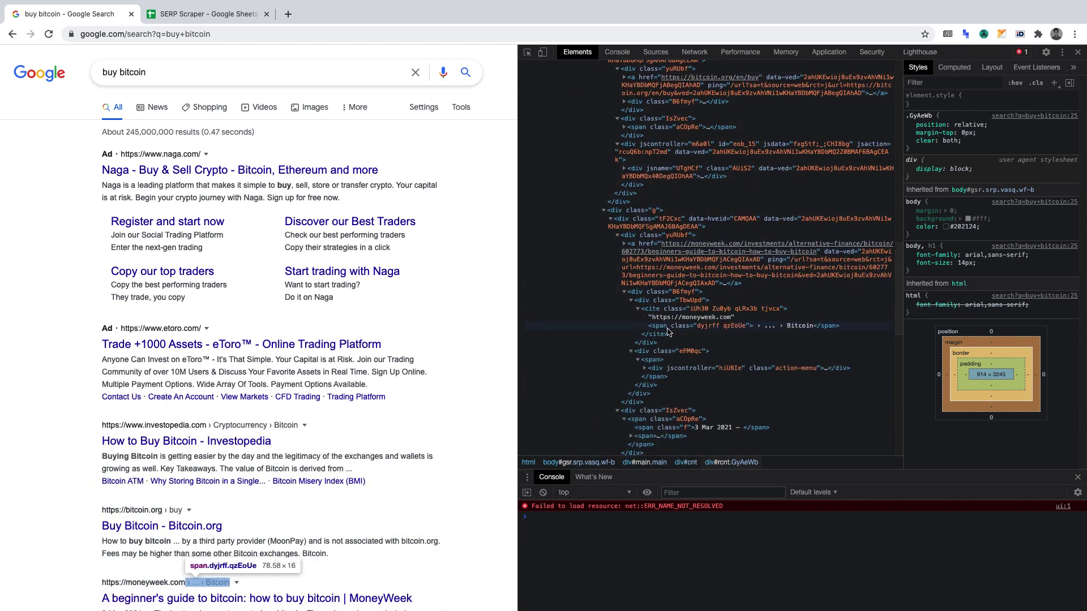
pyautogui.scroll(3, 667, 331)
pyautogui.click(624, 227)
pyautogui.click(624, 300)
pyautogui.scroll(-3, 630, 297)
pyautogui.scroll(3, 643, 264)
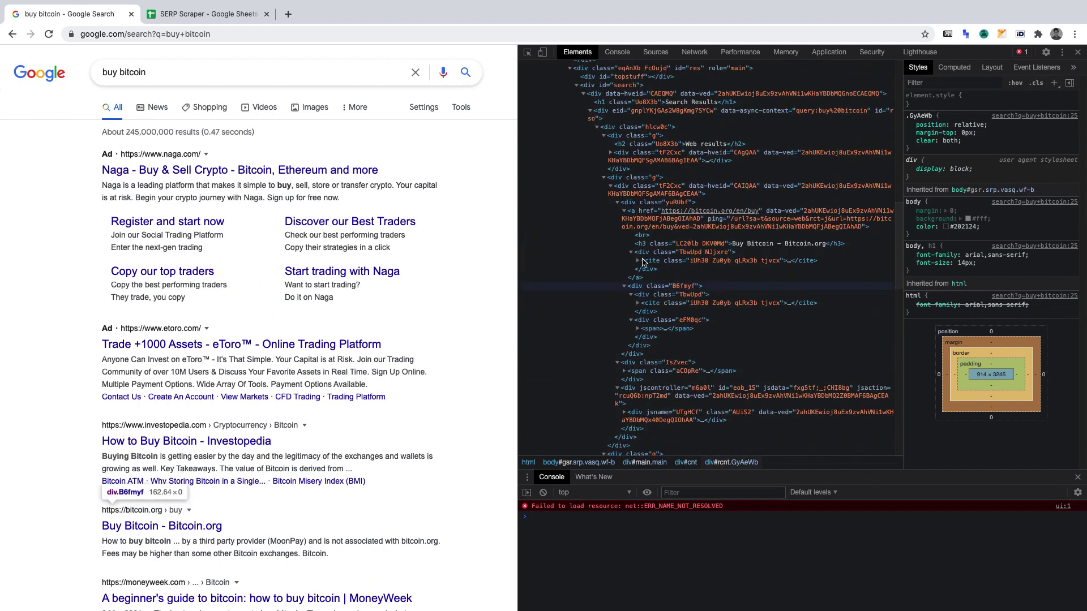
pyautogui.scroll(-2, 643, 262)
pyautogui.keyDown('alt'); pyautogui.click(624, 308); pyautogui.keyUp('alt')
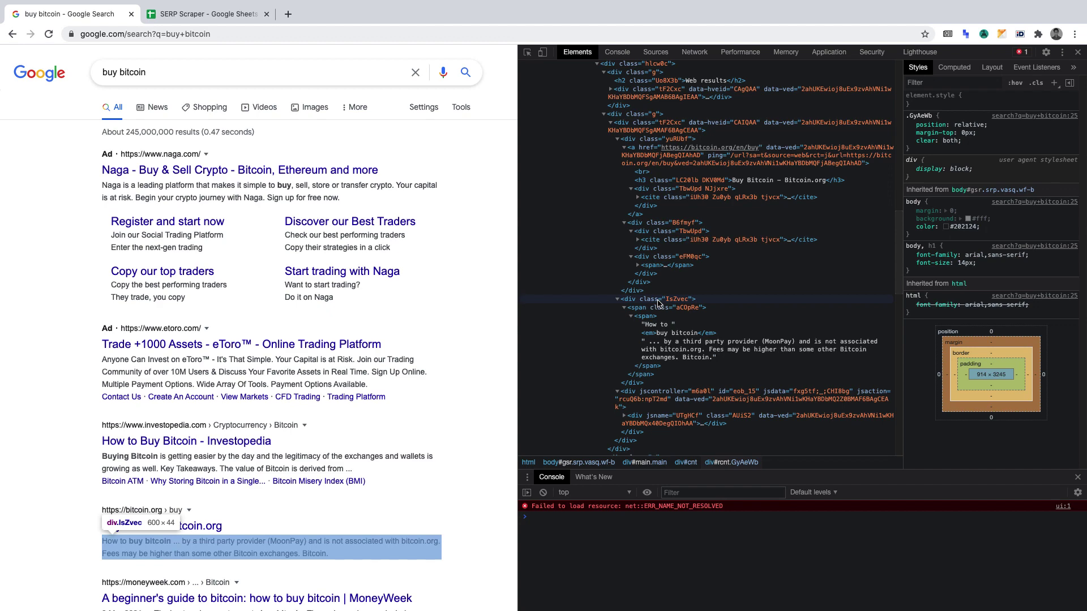
# - Return to the SERP Scraper spreadsheet and enter //div[] in cell B2 under TITLE
pyautogui.click(207, 21)
pyautogui.click(231, 150)
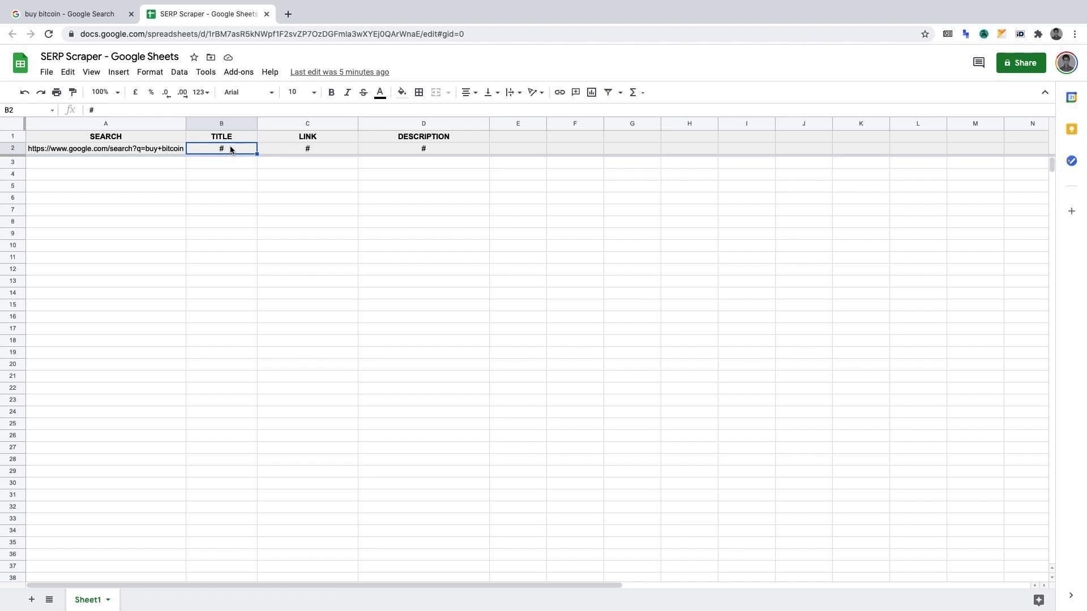
pyautogui.write('//div[]')
pyautogui.click(105, 148)
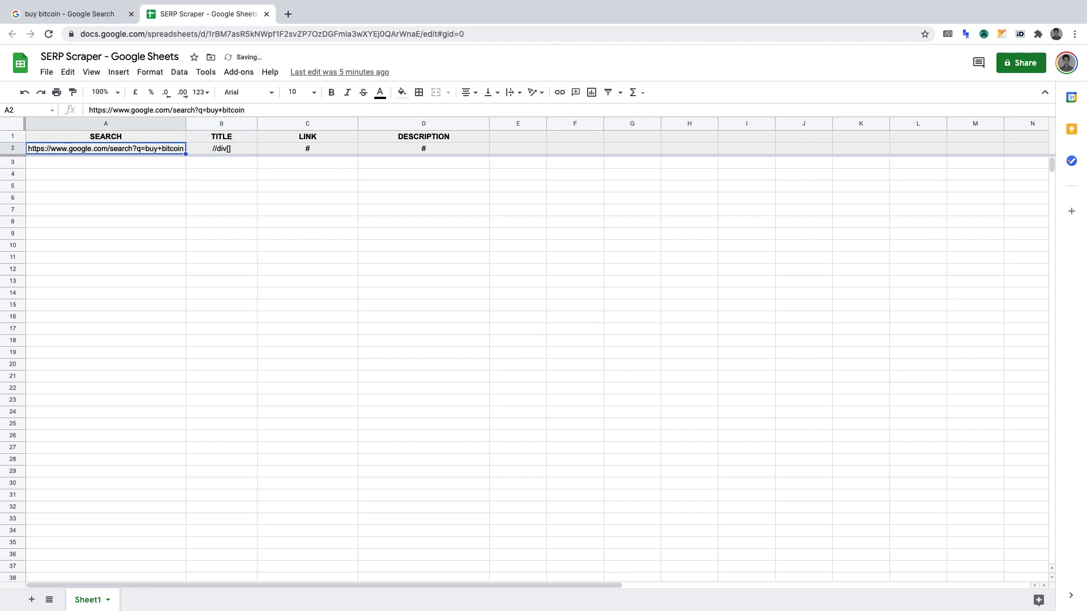
pyautogui.doubleClick(233, 145)
pyautogui.press('Left')
pyautogui.write('@')
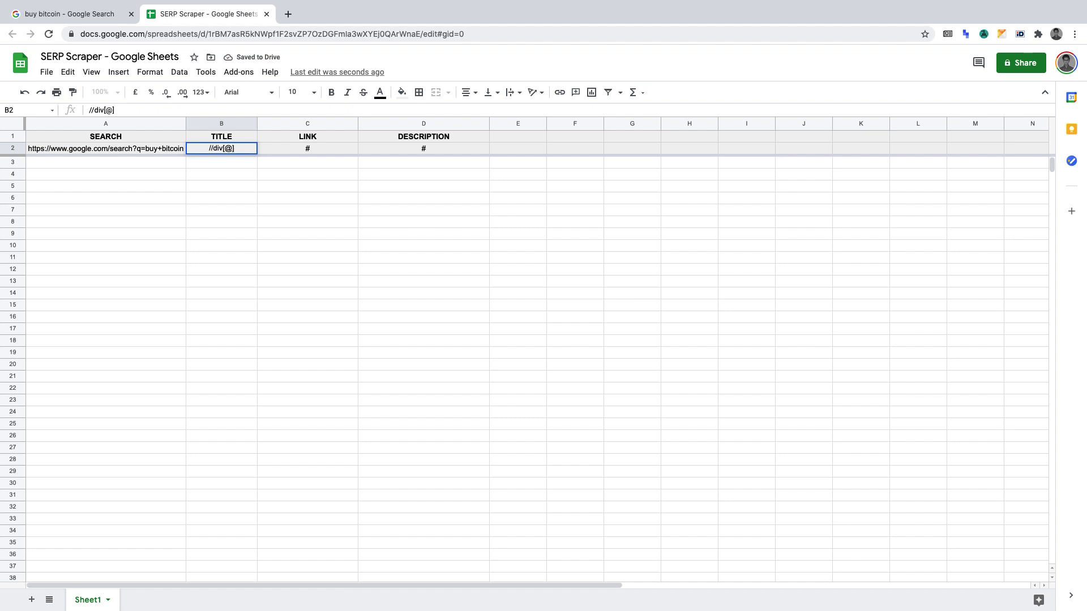
pyautogui.write('class="')
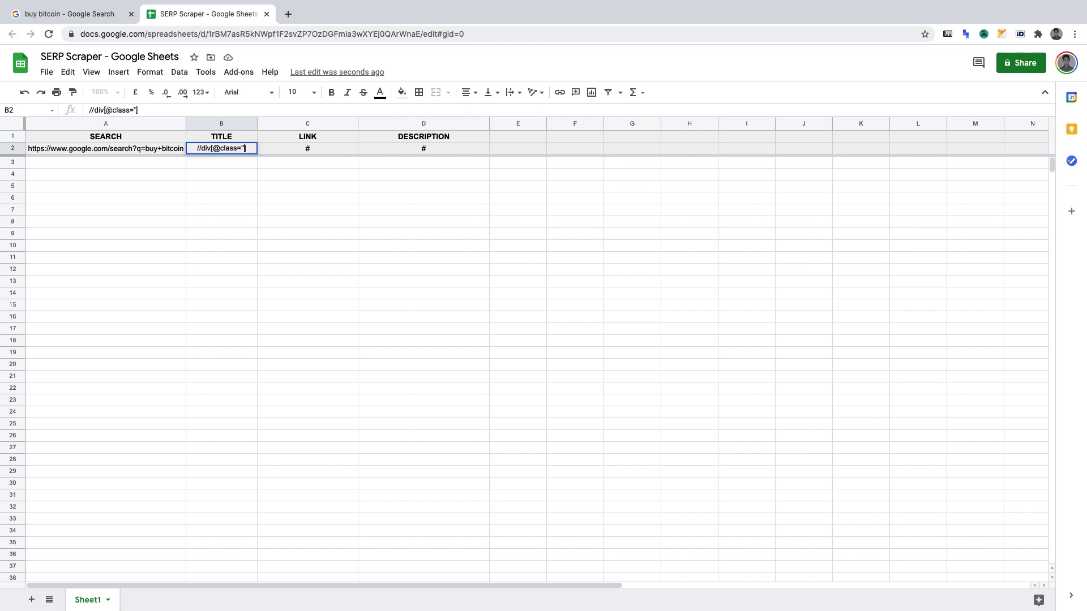
pyautogui.write("g'")
pyautogui.press('Right')
pyautogui.write('//')
pyautogui.write('h3')
pyautogui.press('Return')
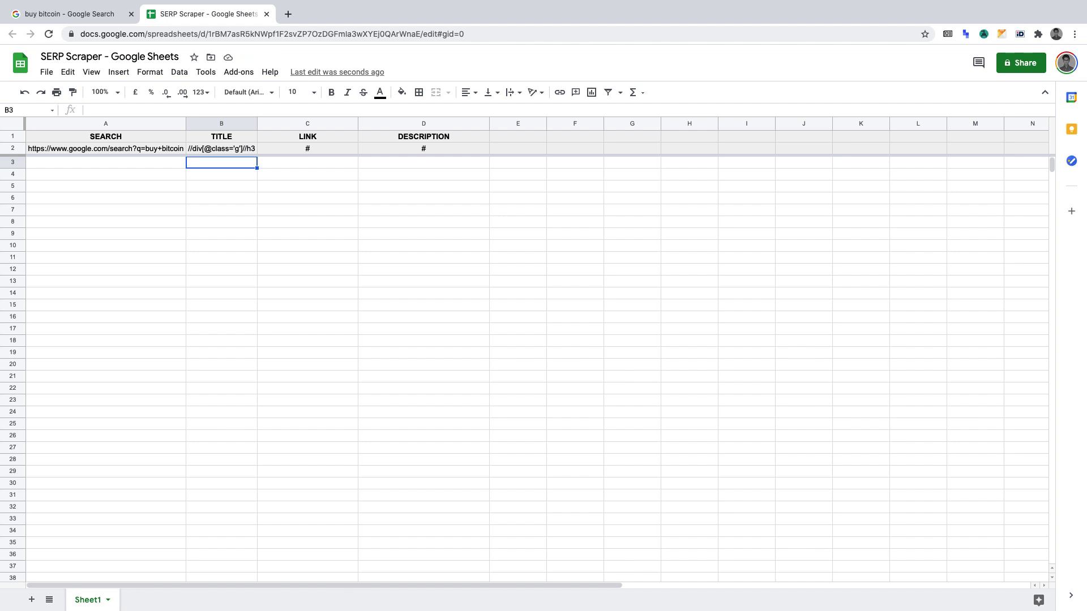
# - Enter =IMPORTFROMWEB(a2,b2) in cell B3 and fit column B's width to the imported titles
pyautogui.write('=')
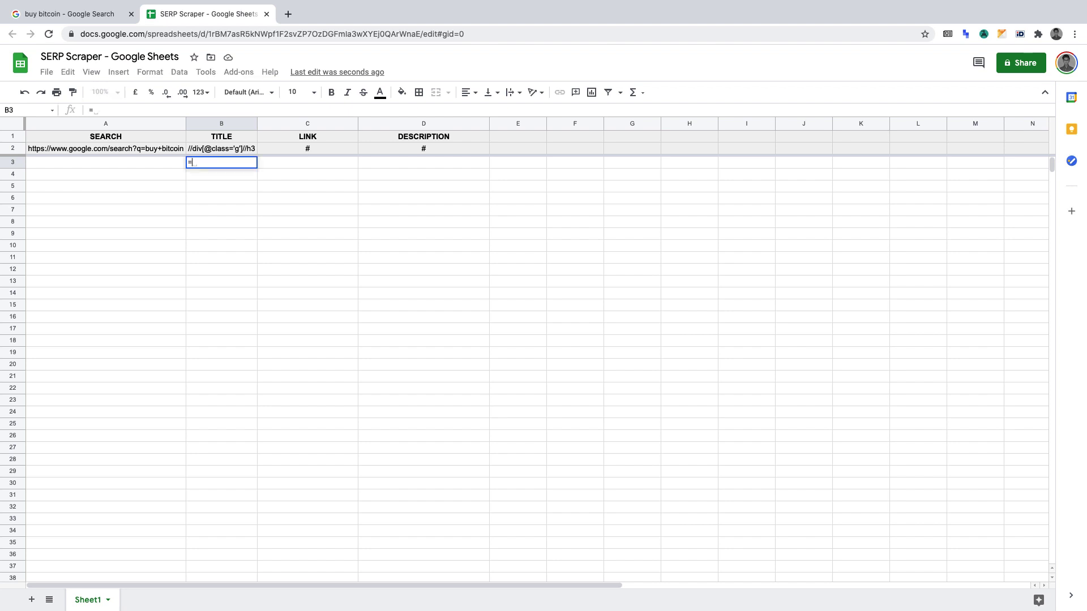
pyautogui.write('importfrom')
pyautogui.press('BackSpace')
pyautogui.press('Tab')
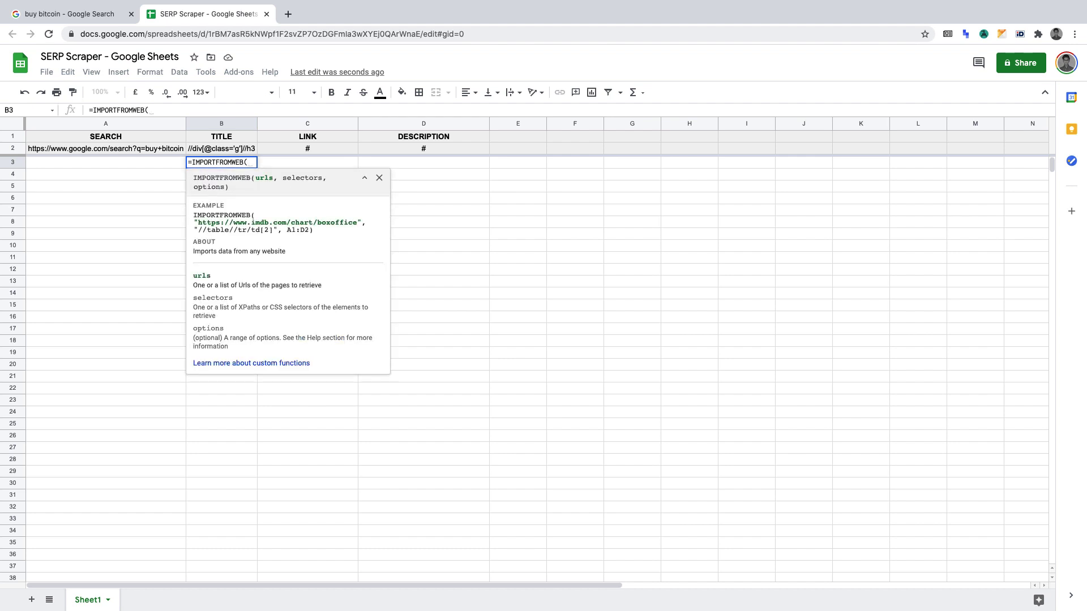
pyautogui.write('a2')
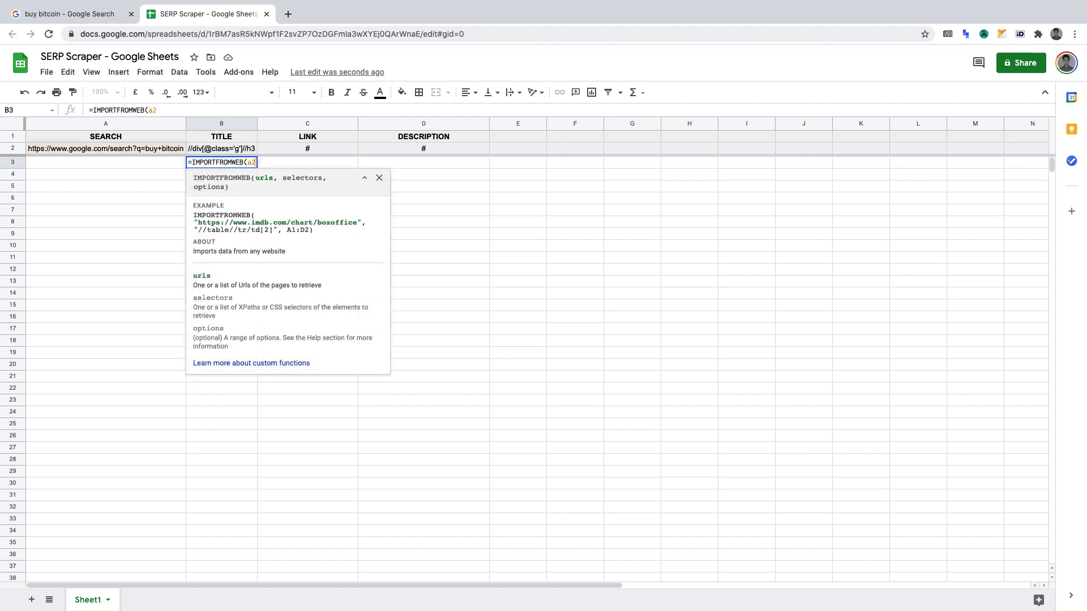
pyautogui.write(', b')
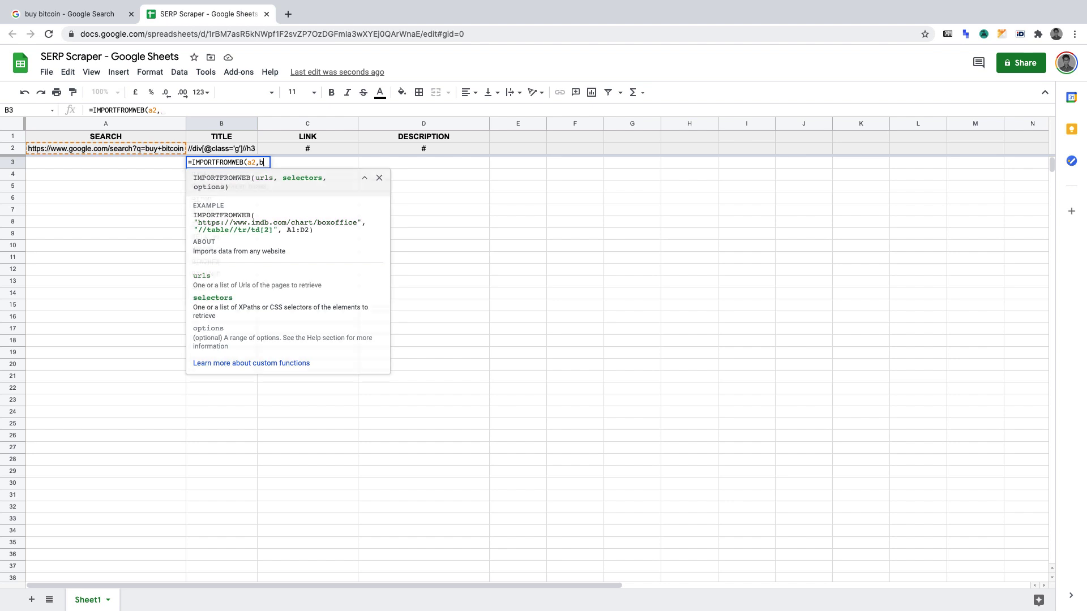
pyautogui.write('2)')
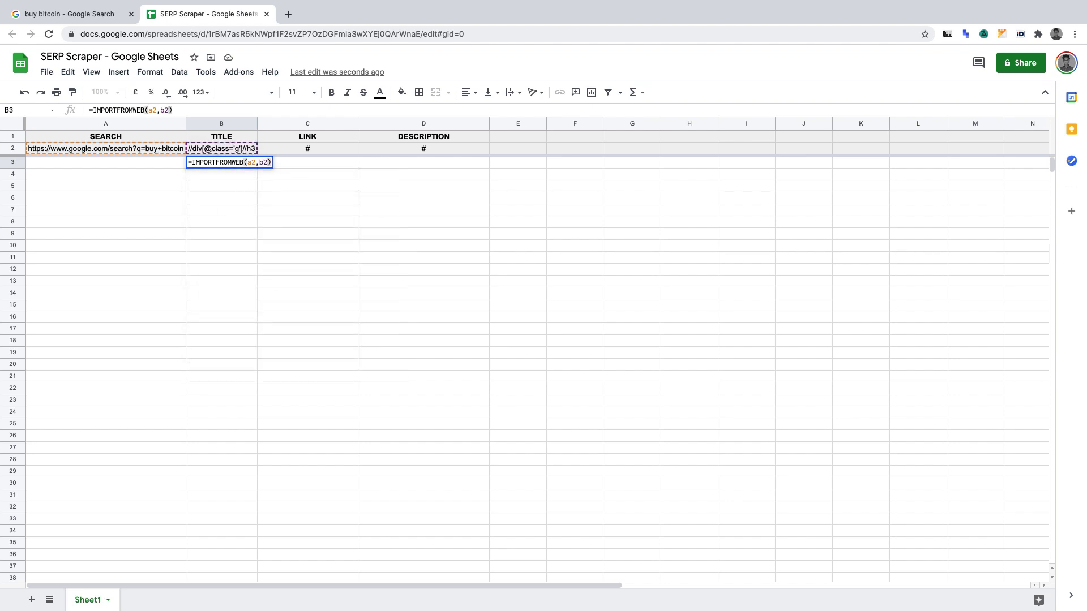
pyautogui.press('Return')
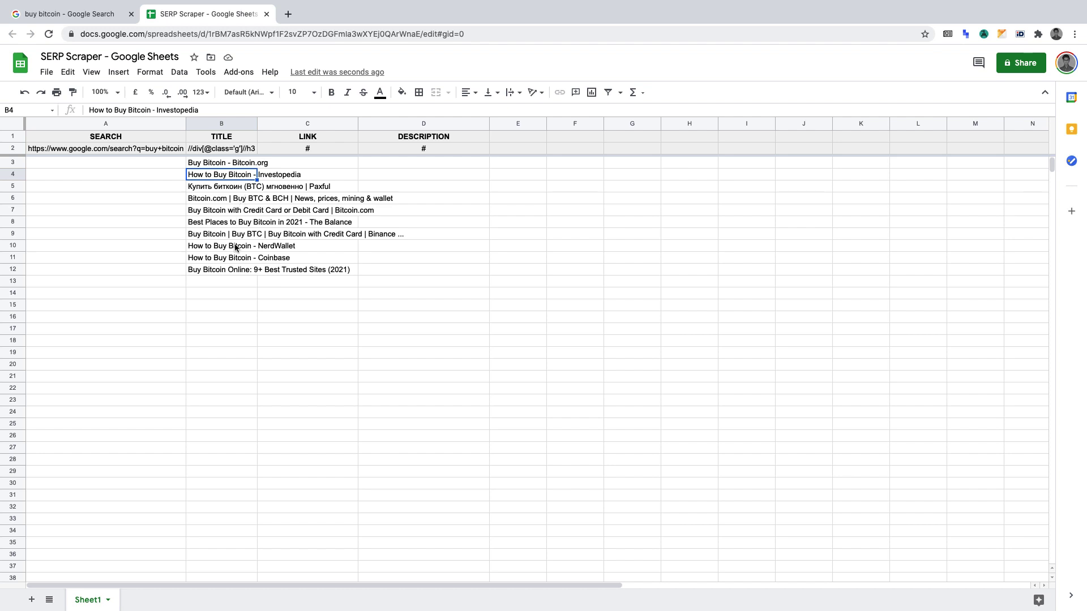
pyautogui.moveTo(258, 123); pyautogui.dragTo(258, 123)
pyautogui.doubleClick(258, 123)
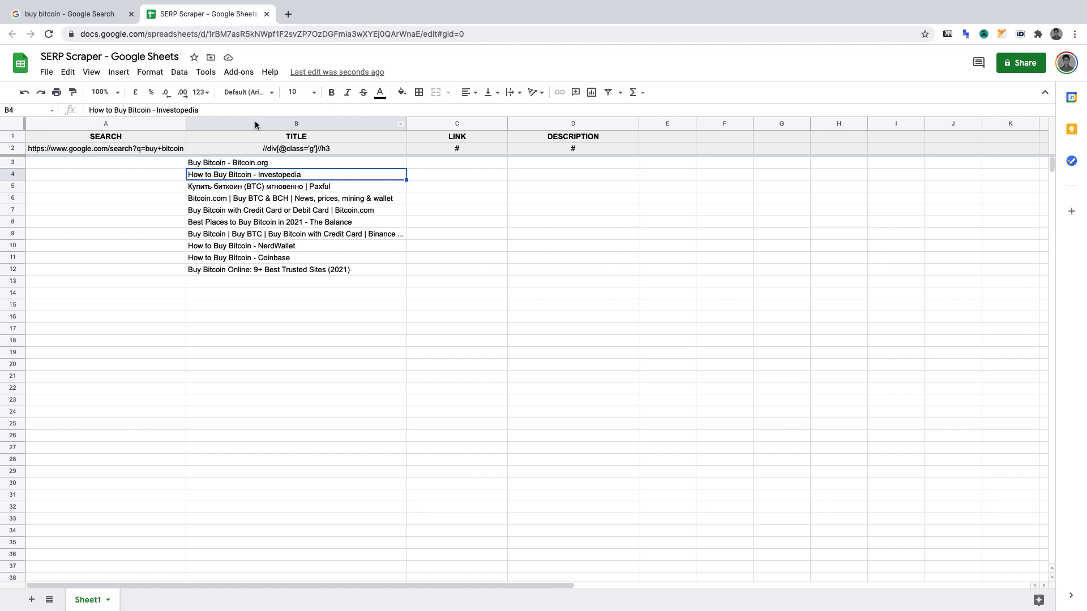
pyautogui.click(83, 17)
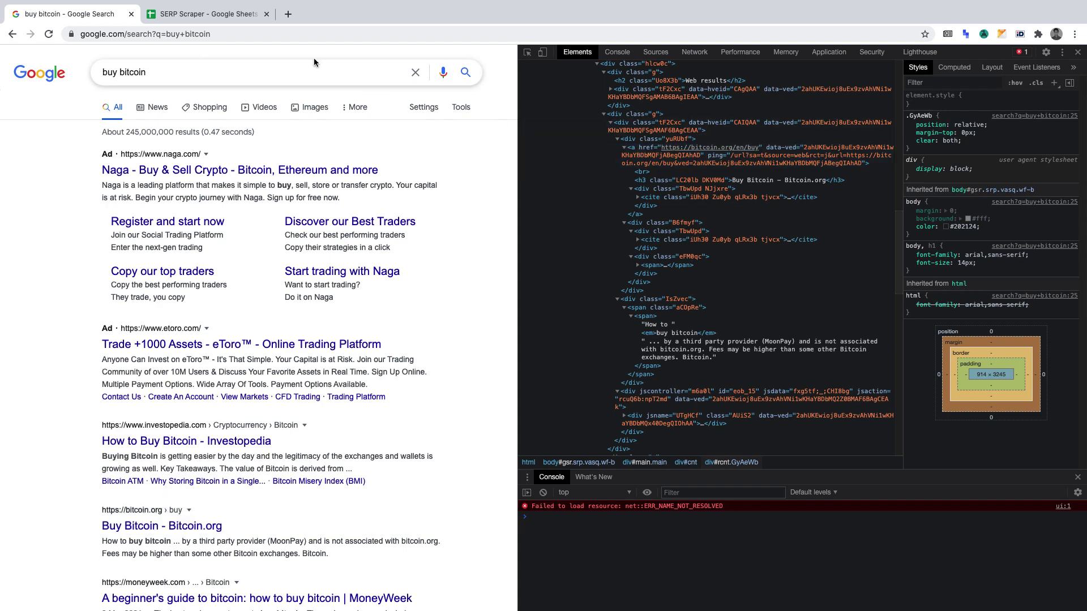
pyautogui.click(242, 21)
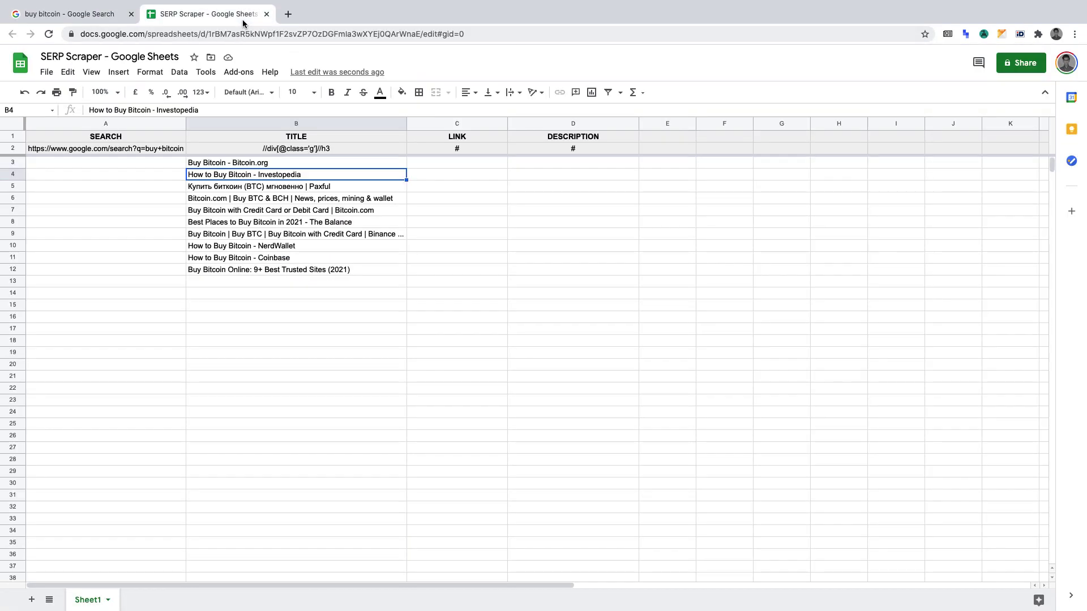
pyautogui.click(471, 148)
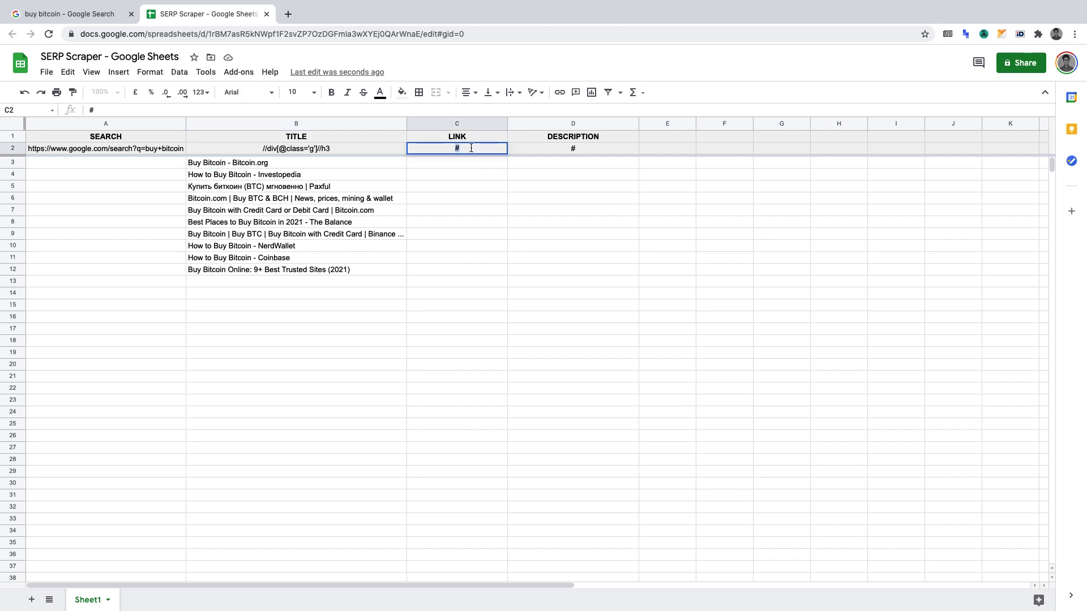
pyautogui.press('BackSpace')
pyautogui.write('//')
pyautogui.write('div')
pyautogui.write('[]')
pyautogui.write('@clas')
pyautogui.write('s')
pyautogui.write('=')
pyautogui.write("'g")
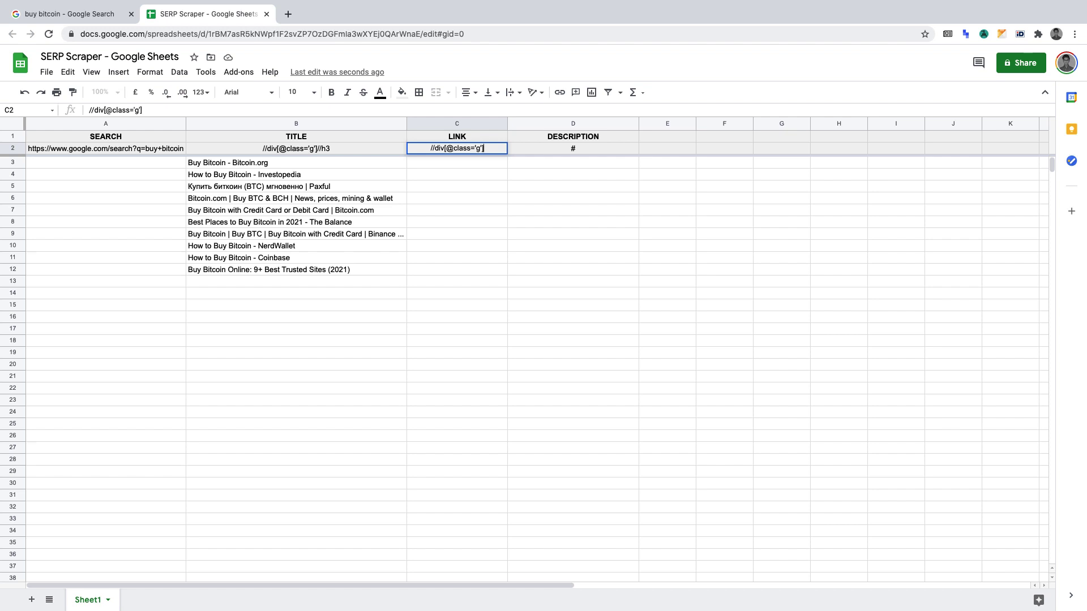
pyautogui.write("'")
pyautogui.press('Right')
pyautogui.write('//h3')
pyautogui.write('/../@href')
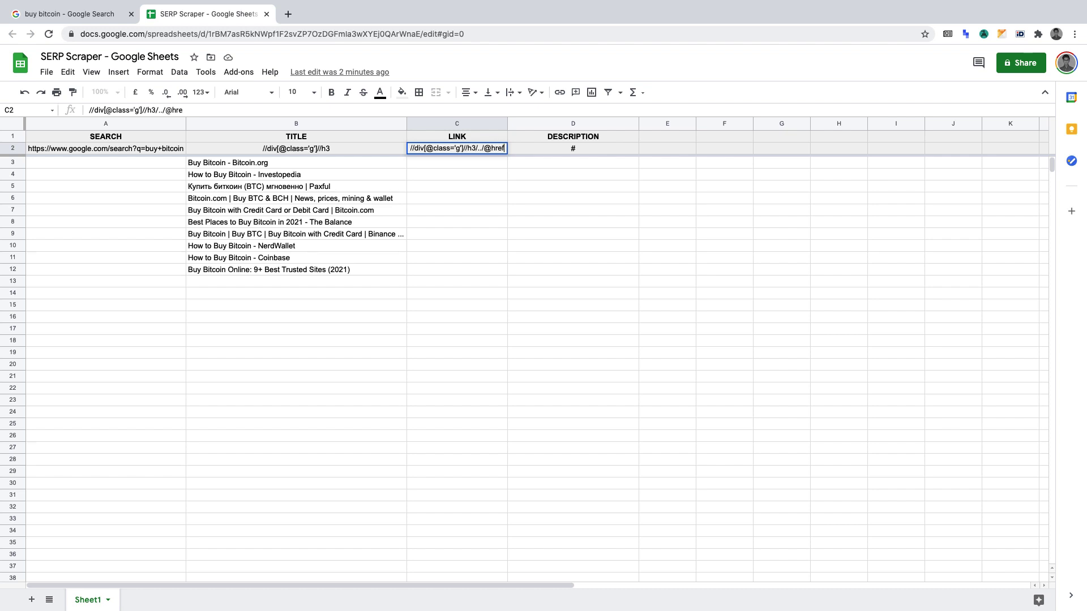
pyautogui.press('Return')
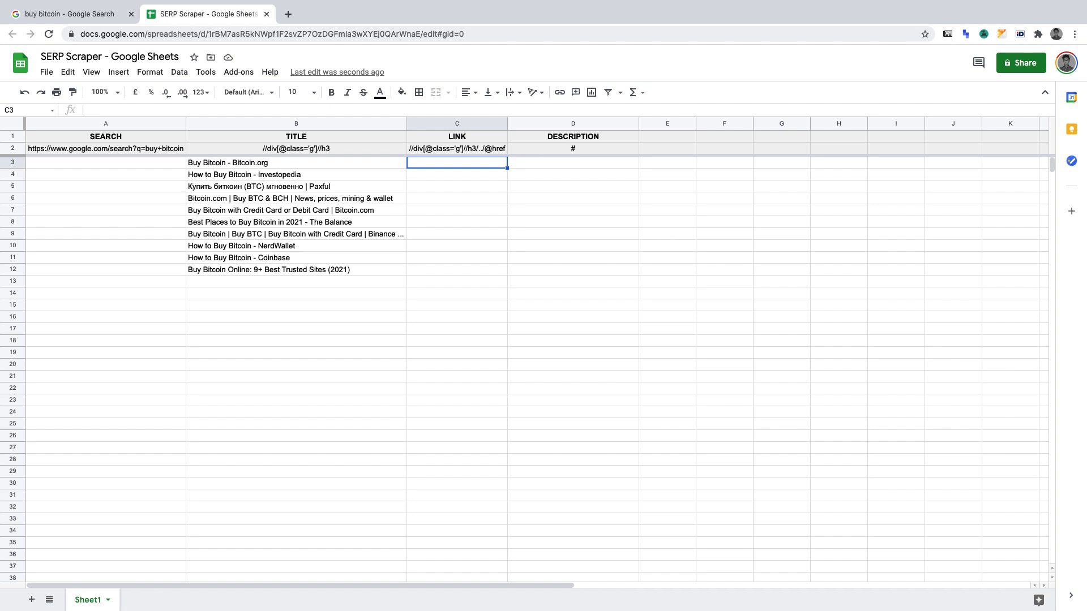
# - Enter =IMPORTFROMWEB(a2,c2) in cell C3 and fit column C's width to the imported links
pyautogui.write('=')
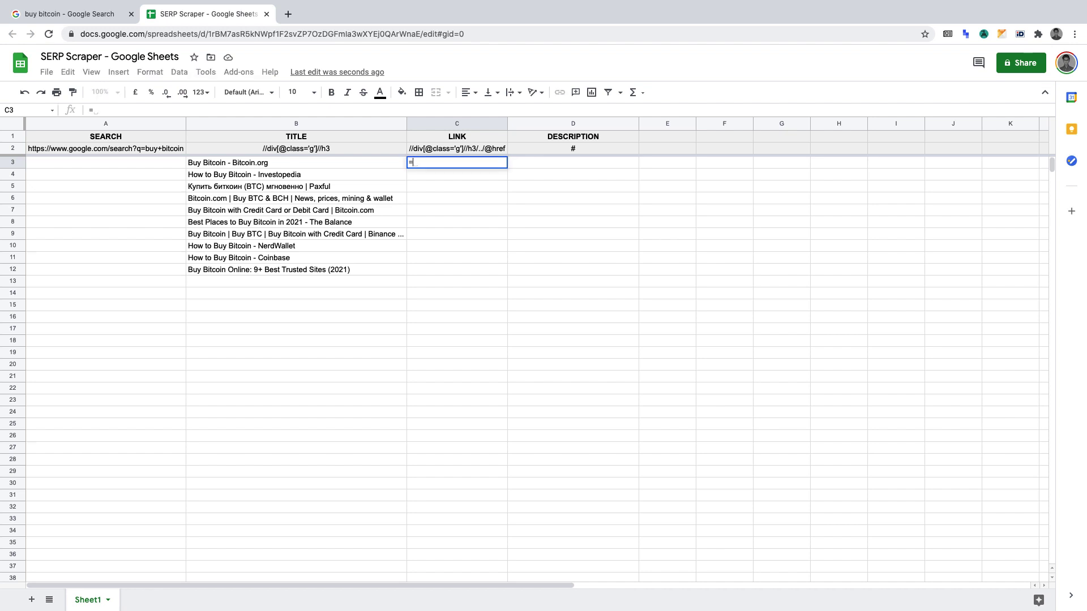
pyautogui.write('importfr')
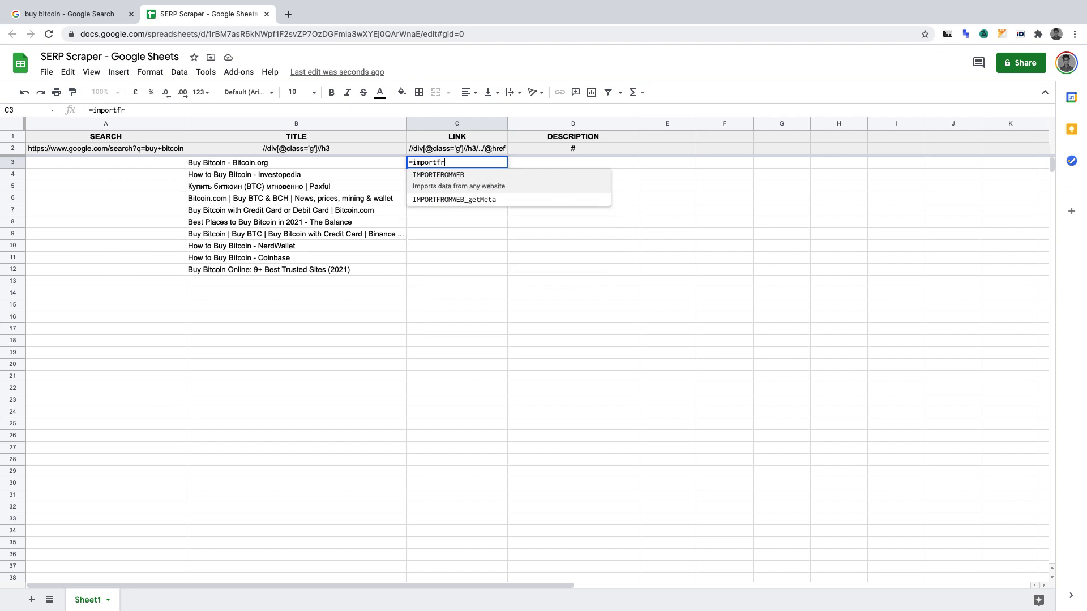
pyautogui.press('Tab')
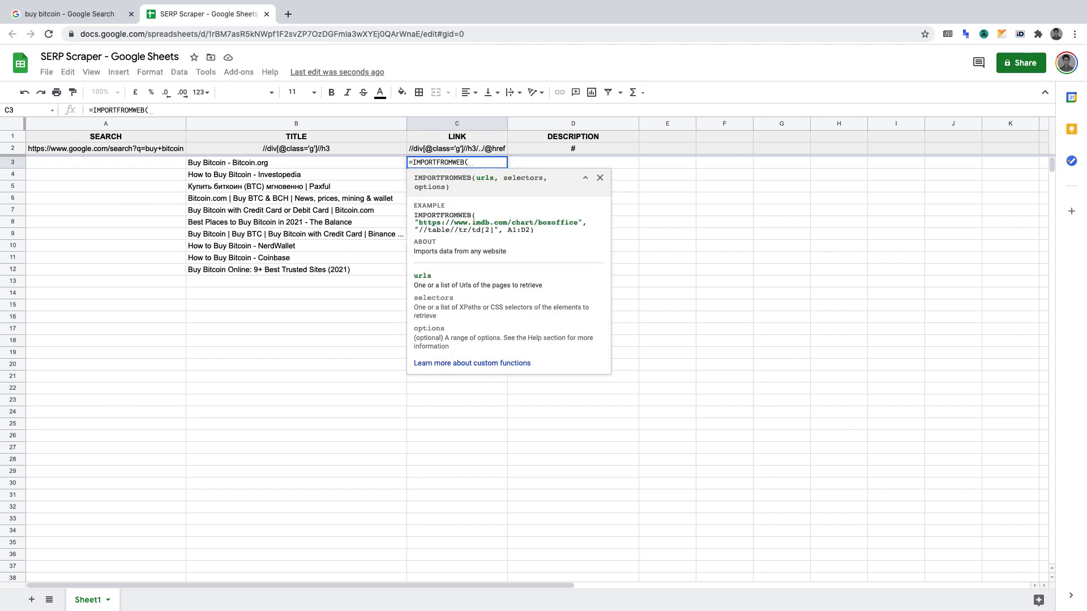
pyautogui.write('a2')
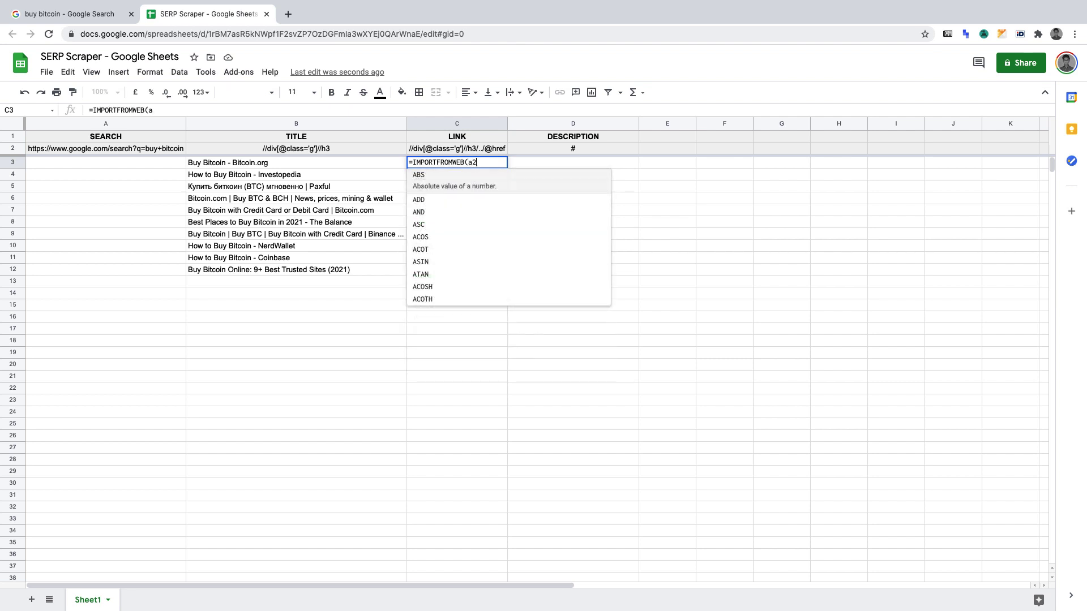
pyautogui.write(',c2')
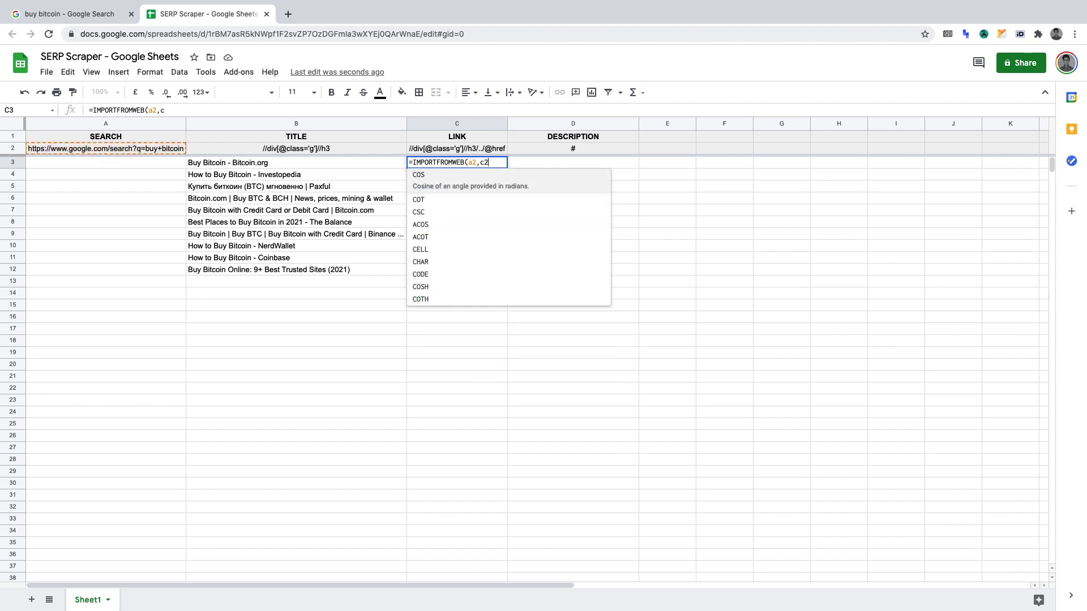
pyautogui.write(')')
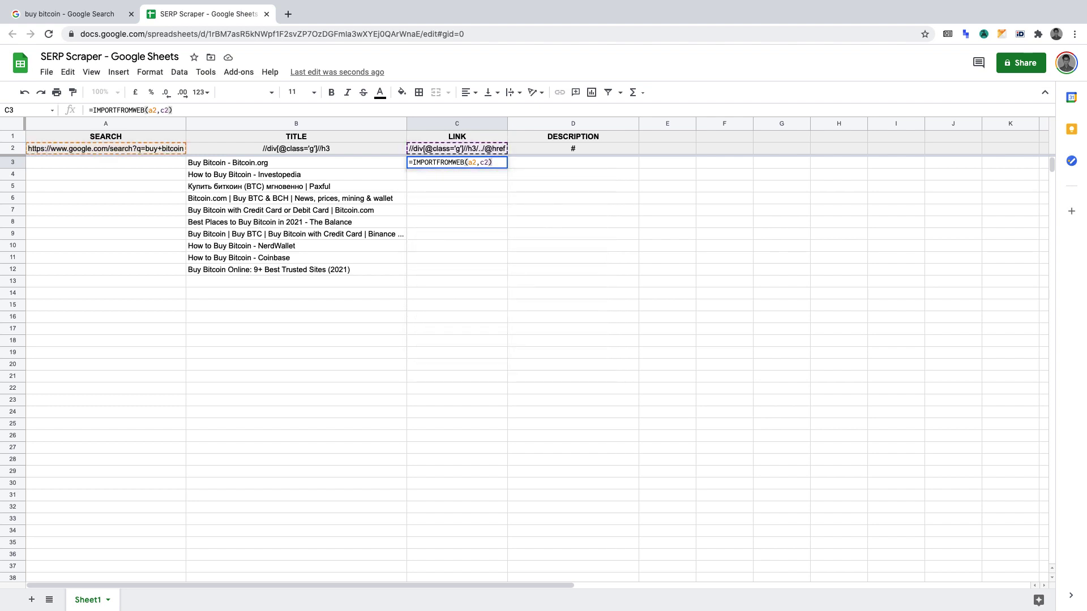
pyautogui.press('Return')
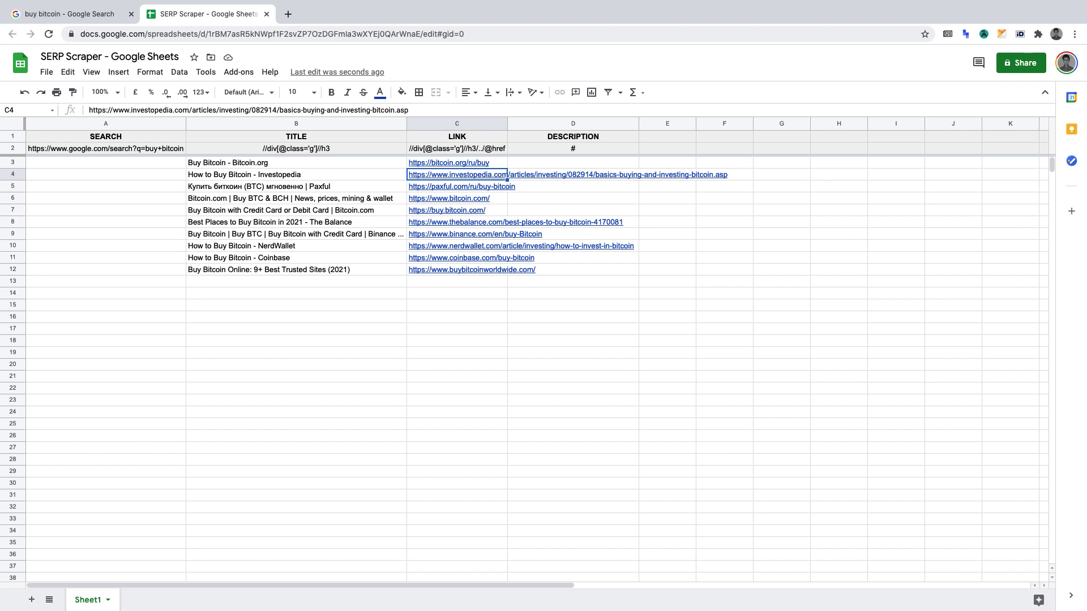
pyautogui.doubleClick(507, 124)
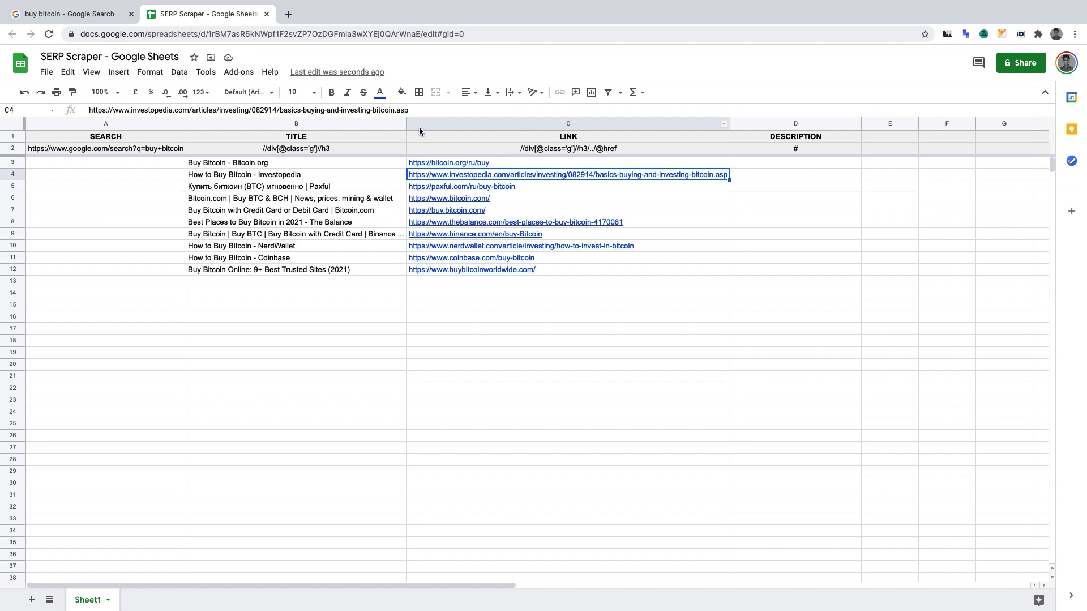
# - Inspect the first organic result's markup on the search page to identify the class of its description div
pyautogui.click(108, 17)
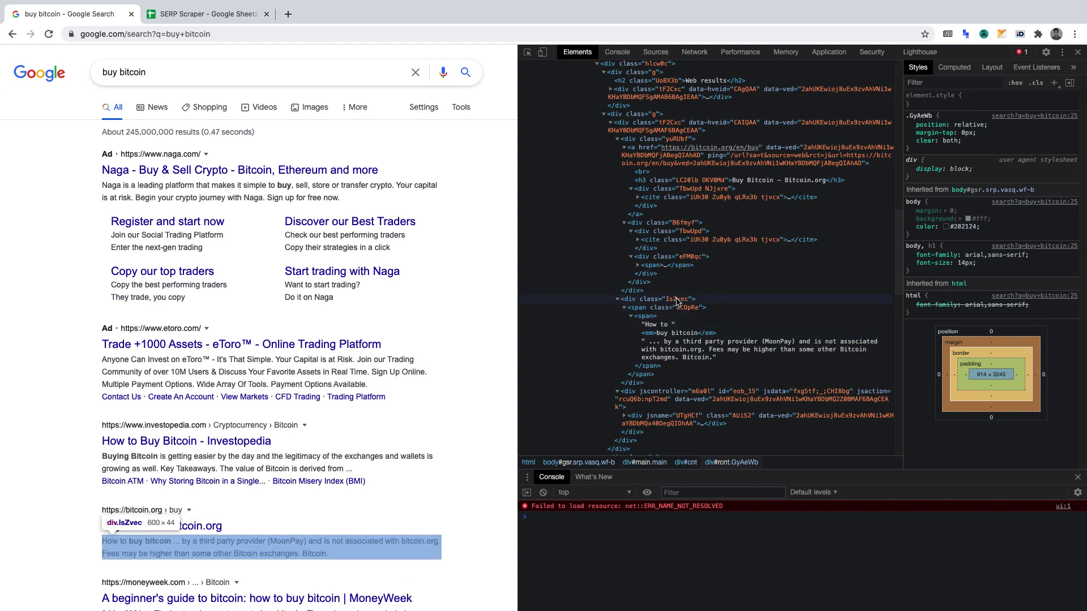
pyautogui.click(678, 300)
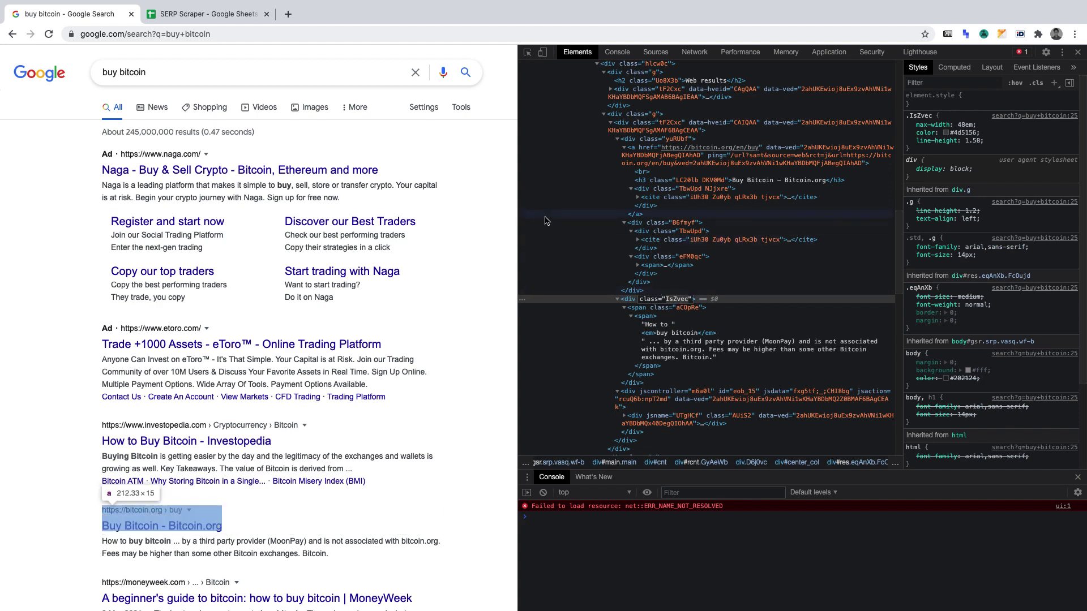
pyautogui.click(220, 17)
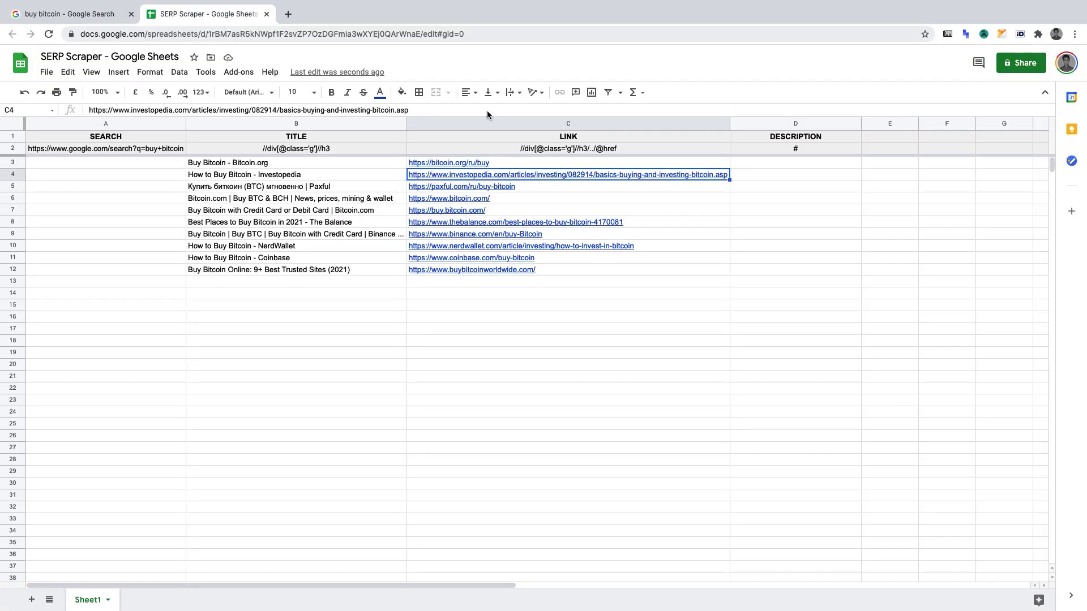
pyautogui.click(793, 151)
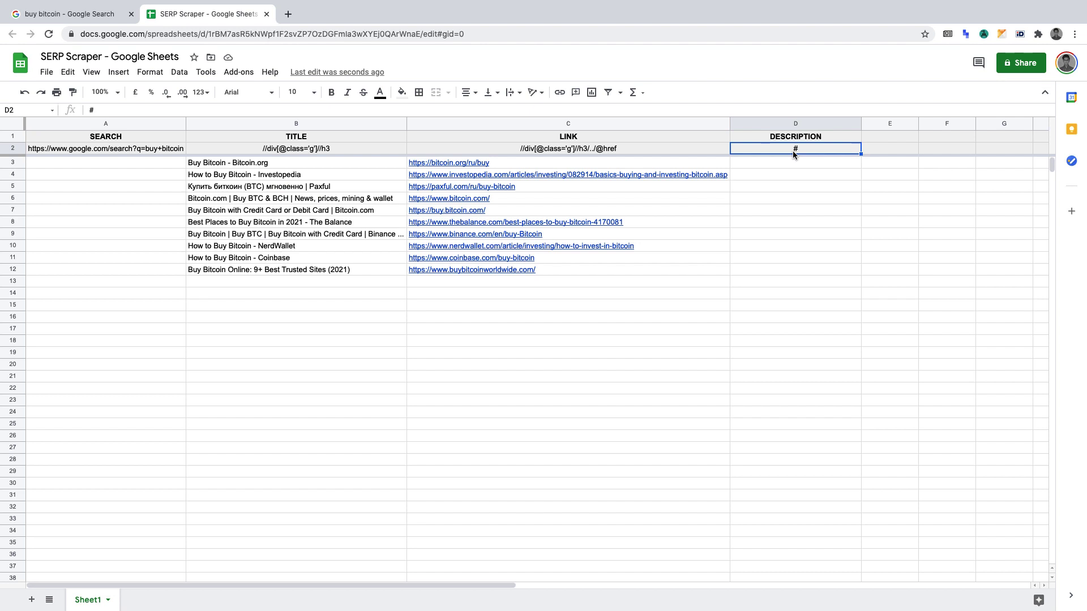
pyautogui.write('//div[]')
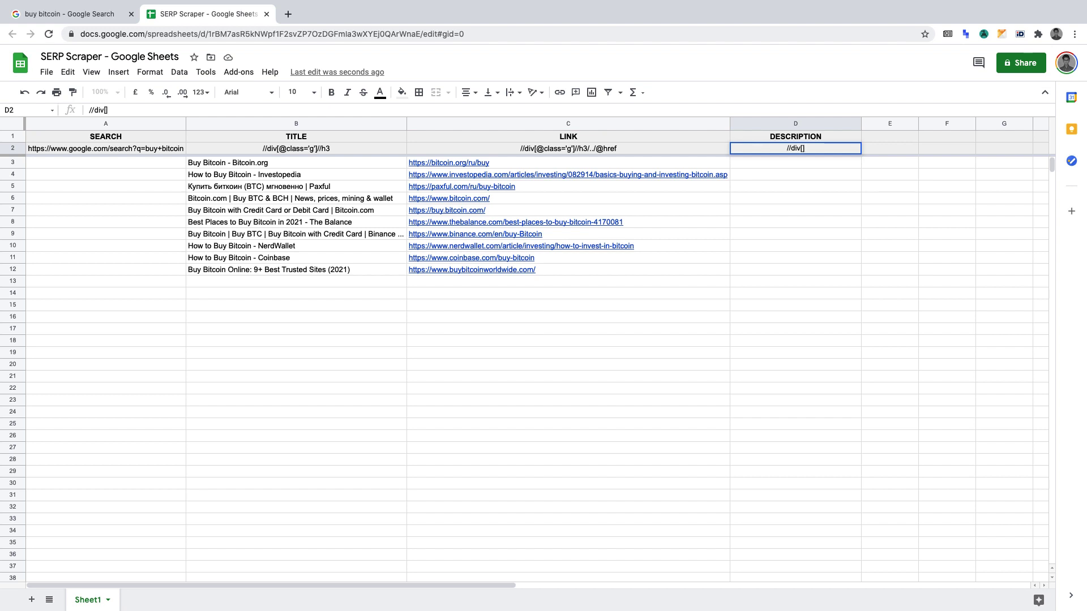
pyautogui.press('Left')
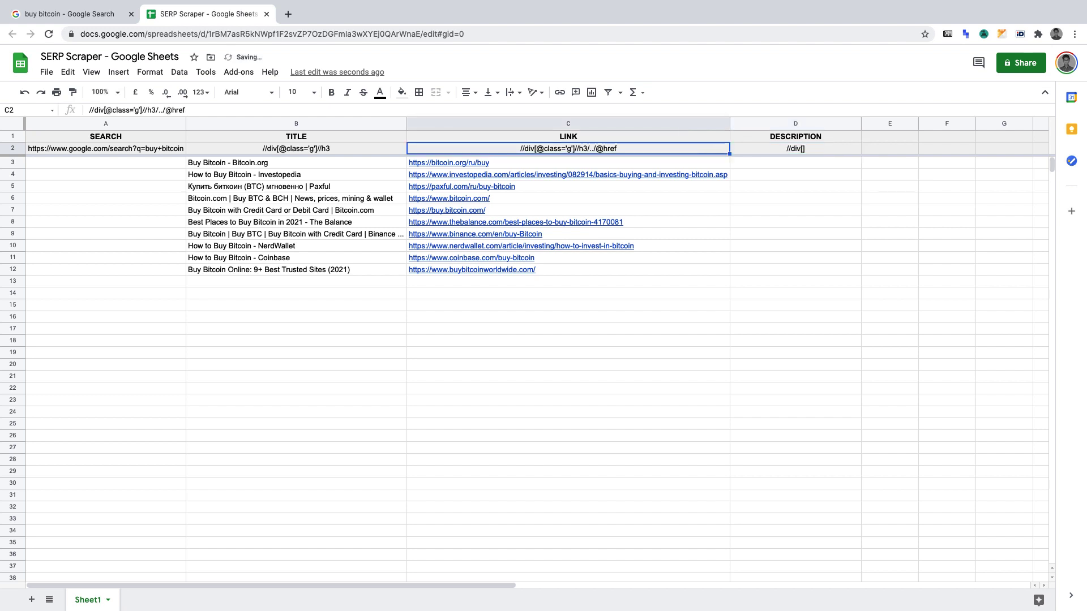
pyautogui.doubleClick(824, 150)
pyautogui.press('Left')
pyautogui.write('@')
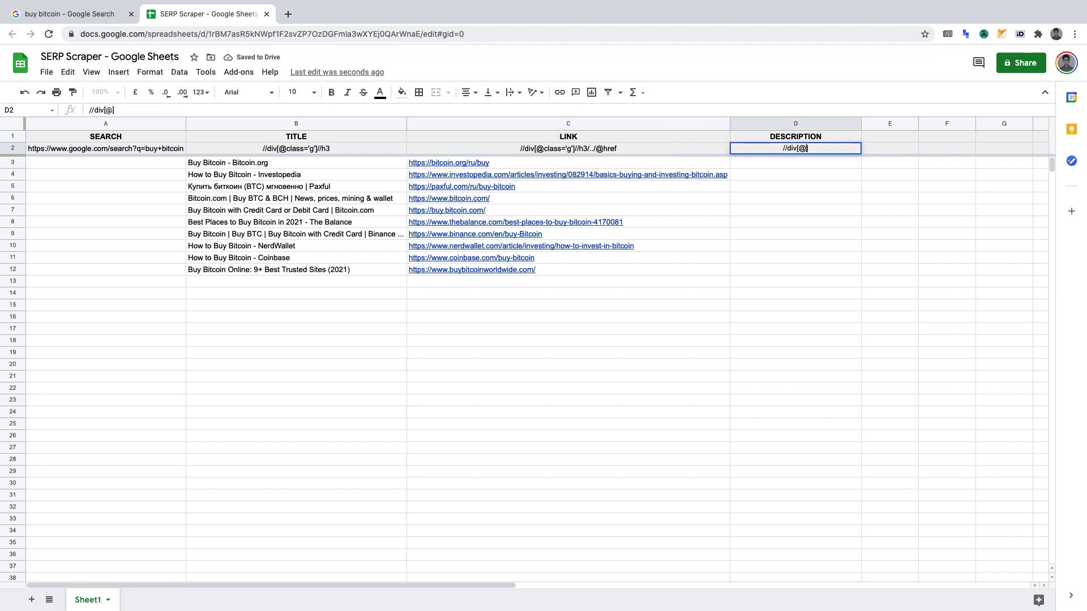
pyautogui.write('class=')
pyautogui.write("'g'")
pyautogui.write('//')
pyautogui.write('div')
pyautogui.write("[@class='g']//div[")
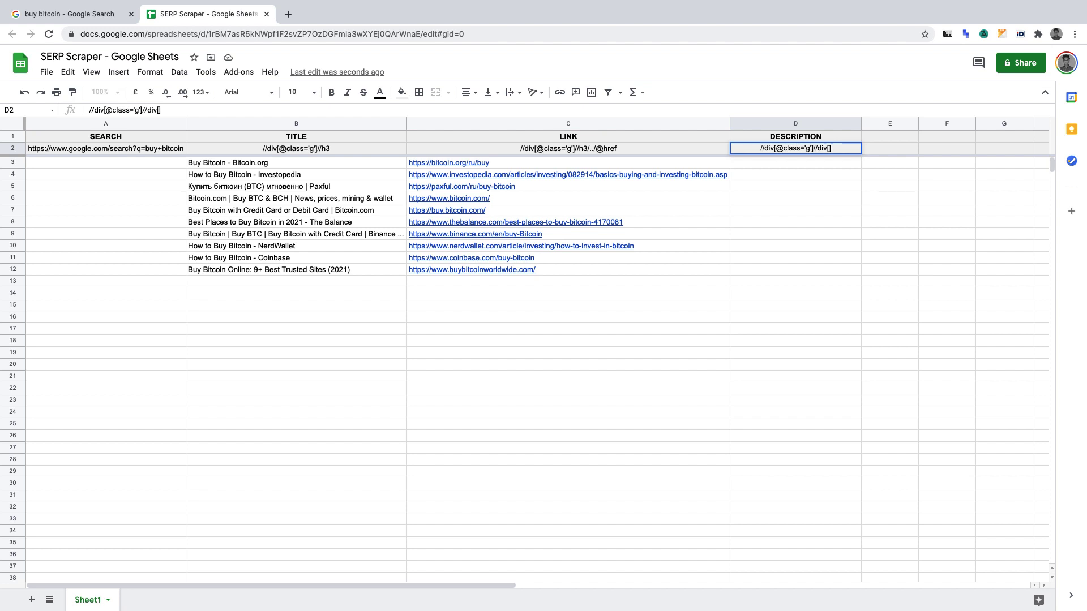
pyautogui.write('@class')
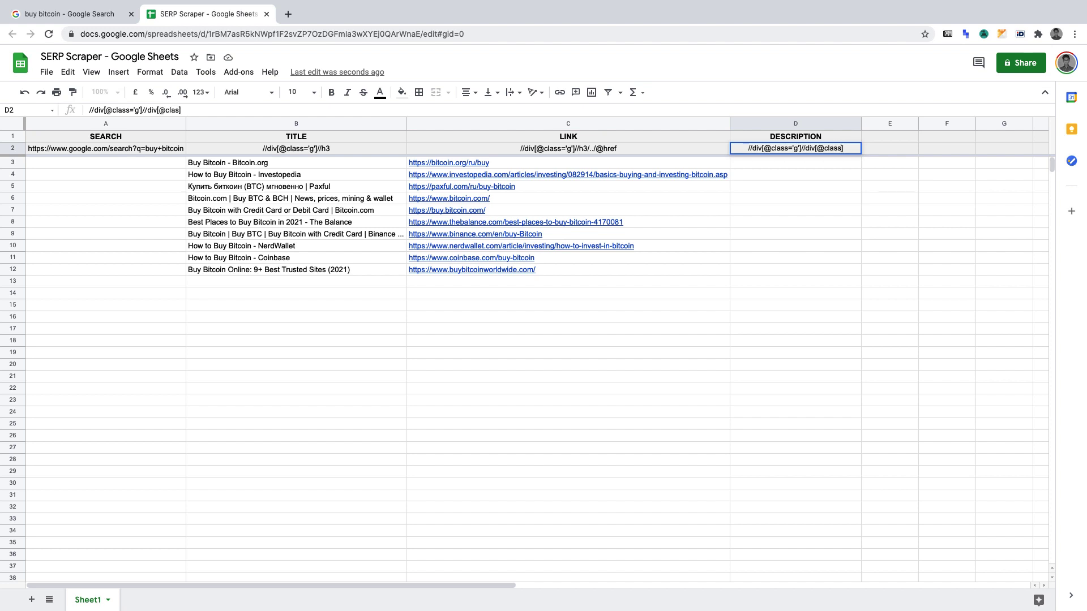
pyautogui.write("=''")
pyautogui.write('IsZvec')
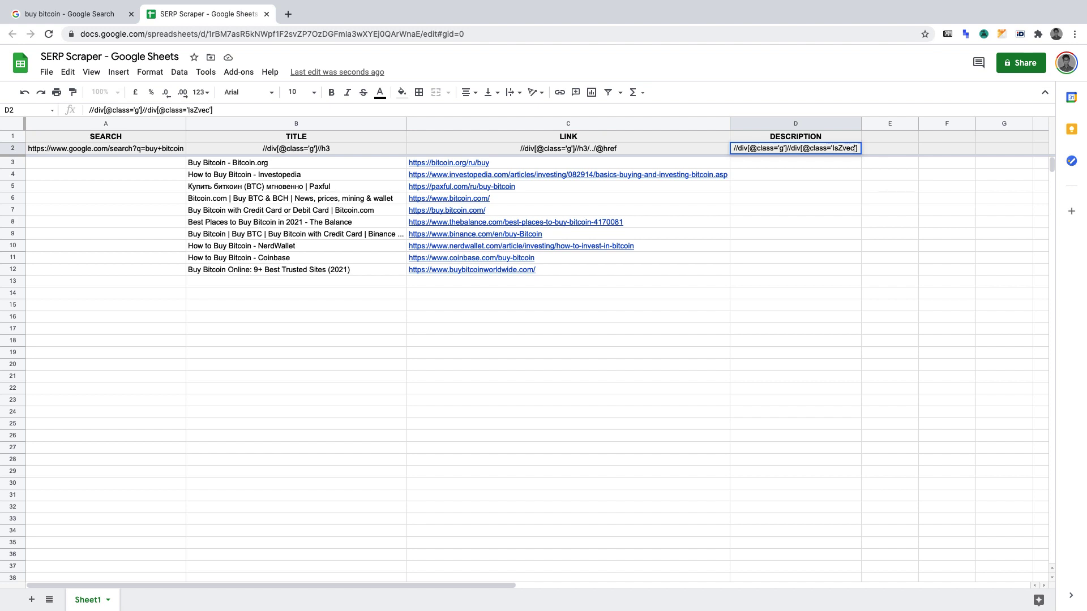
pyautogui.press('Return')
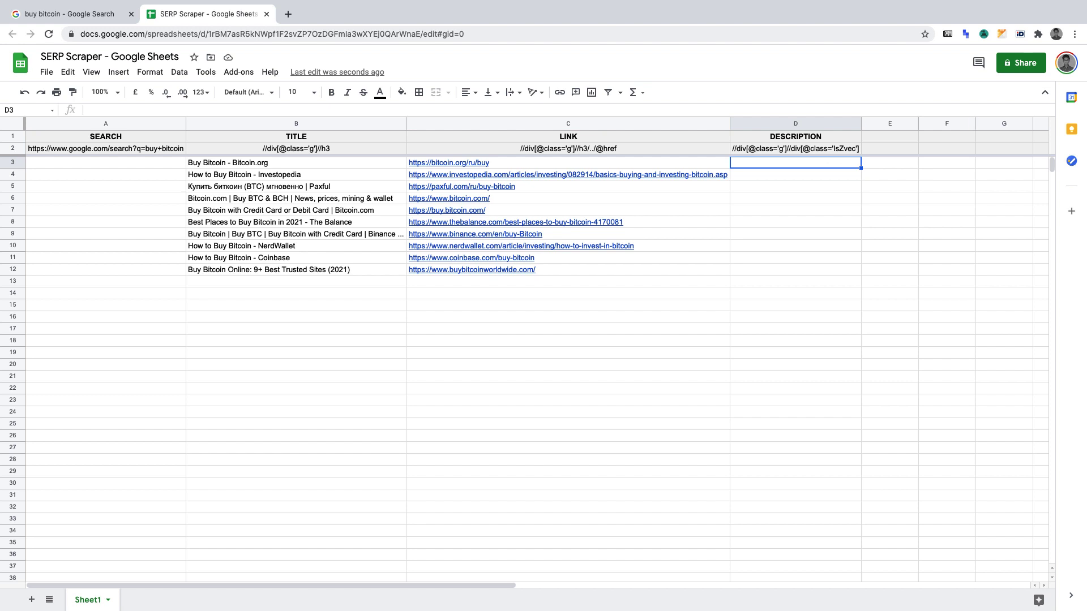
# - Enter =IMPORTFROMWEB(a2,d2) in cell D3 and widen column D for the imported descriptions
pyautogui.write('=')
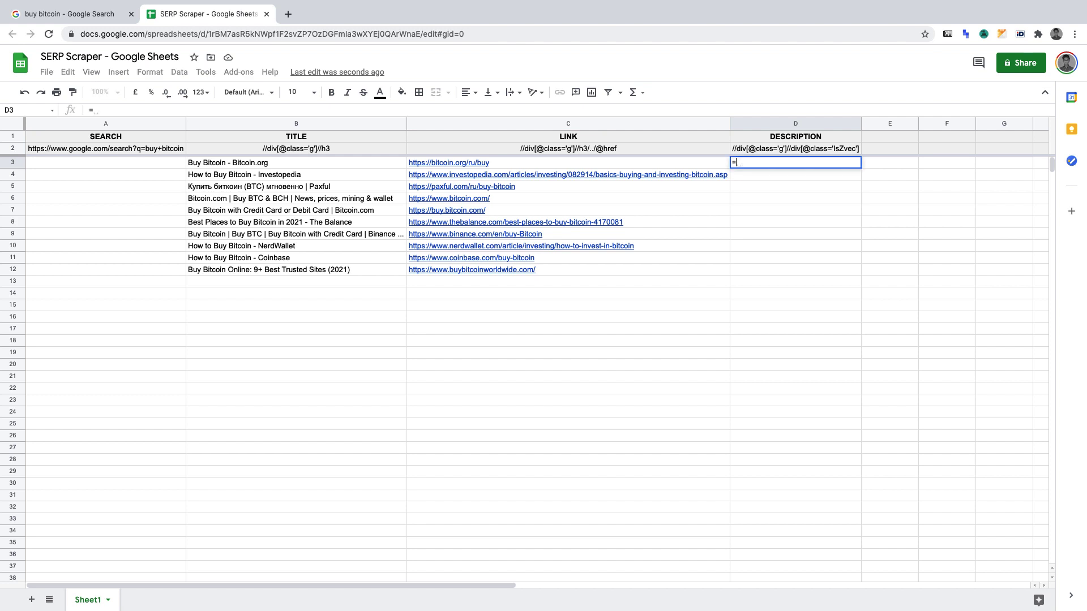
pyautogui.write('importfro')
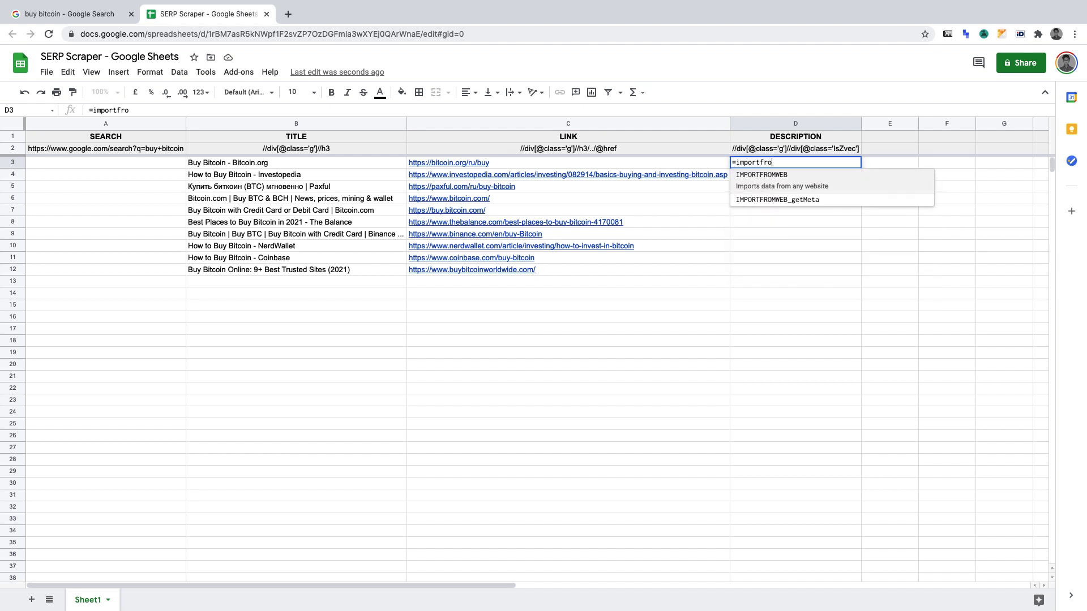
pyautogui.write('m')
pyautogui.press('Tab')
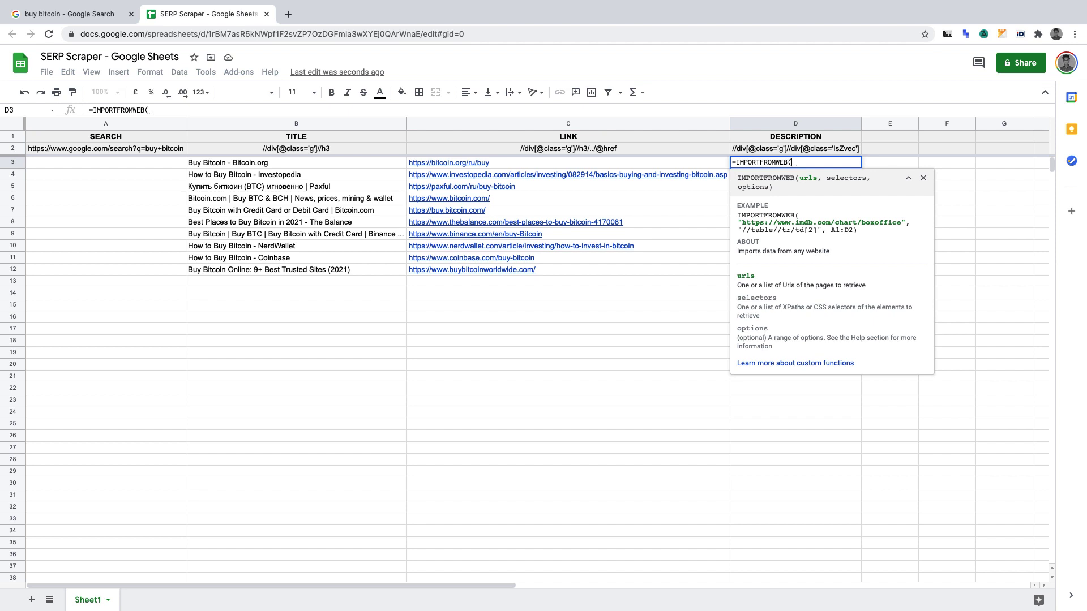
pyautogui.write('a2,')
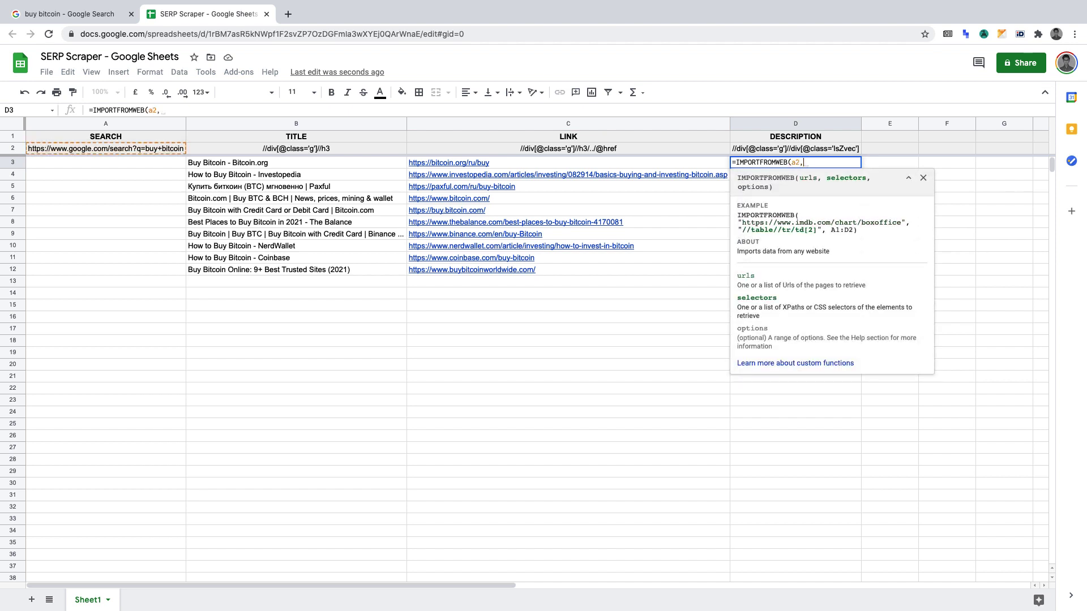
pyautogui.write('d2)')
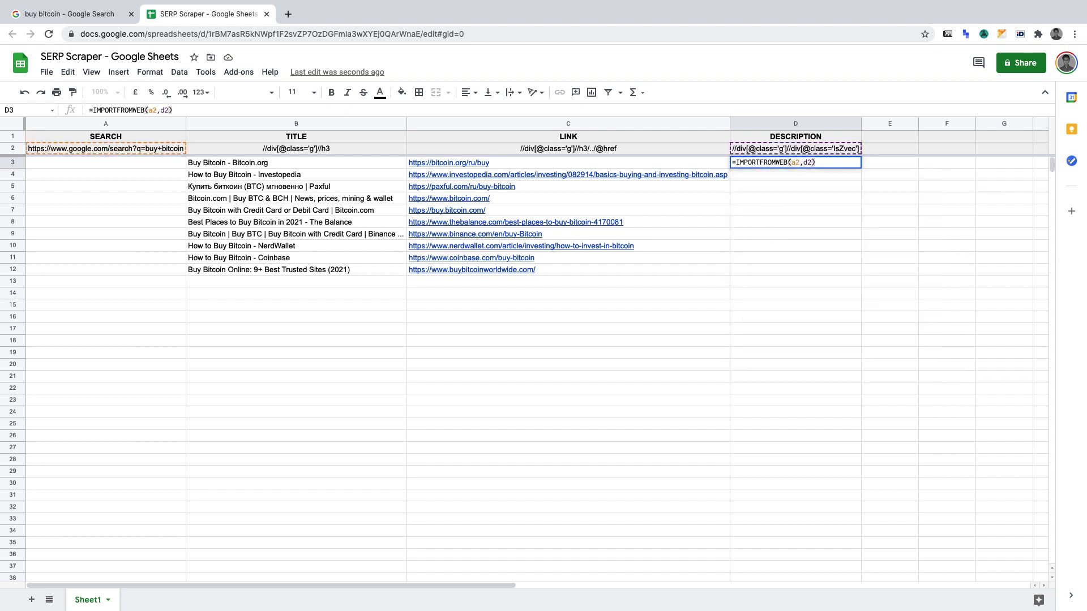
pyautogui.press('Return')
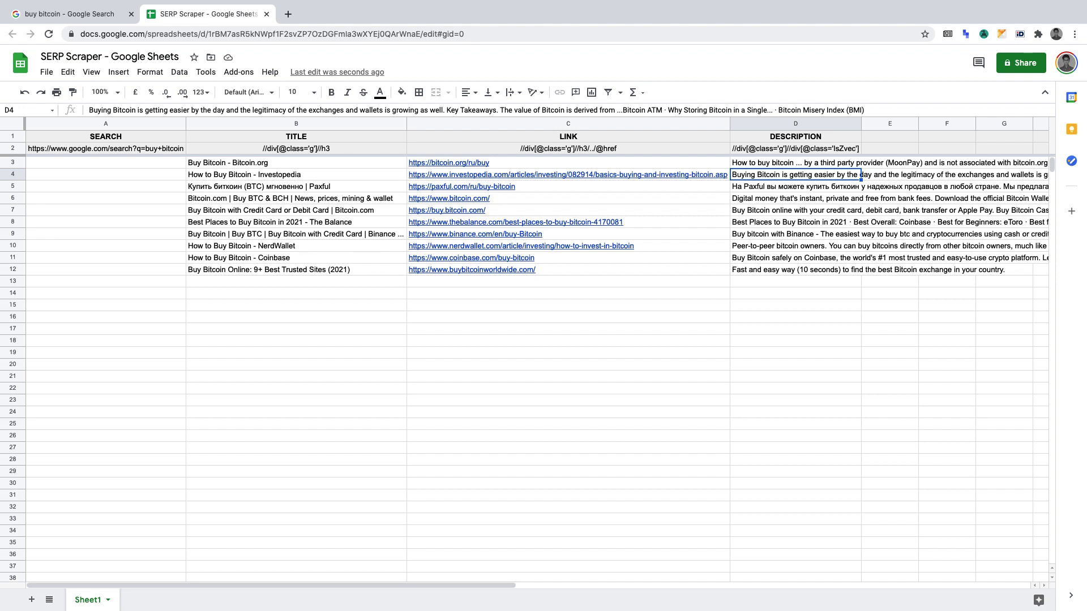
pyautogui.moveTo(861, 123); pyautogui.dragTo(1075, 124)
pyautogui.click(703, 273)
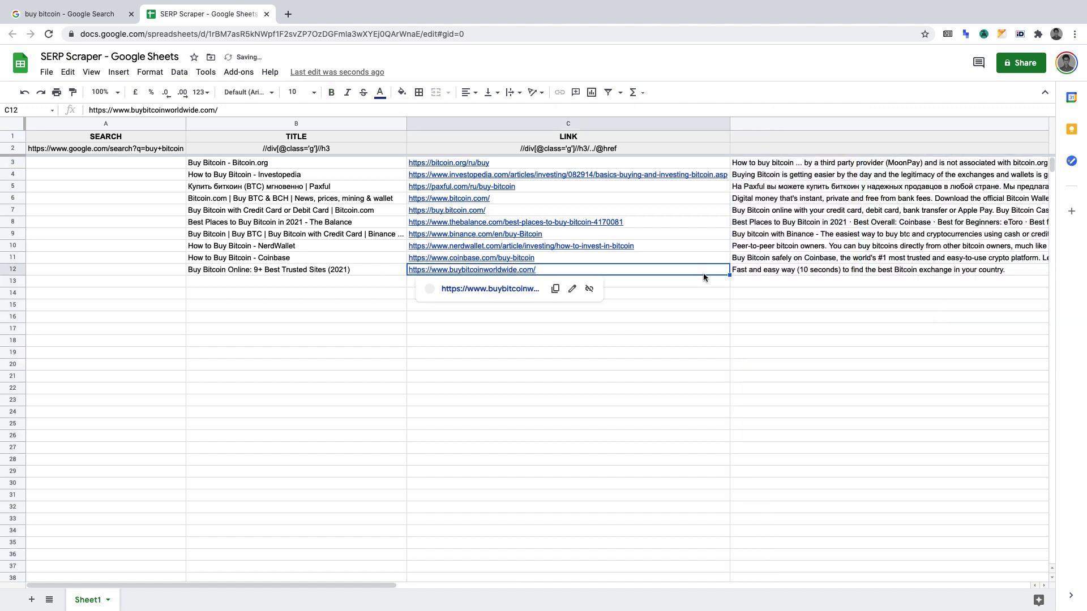
pyautogui.click(330, 333)
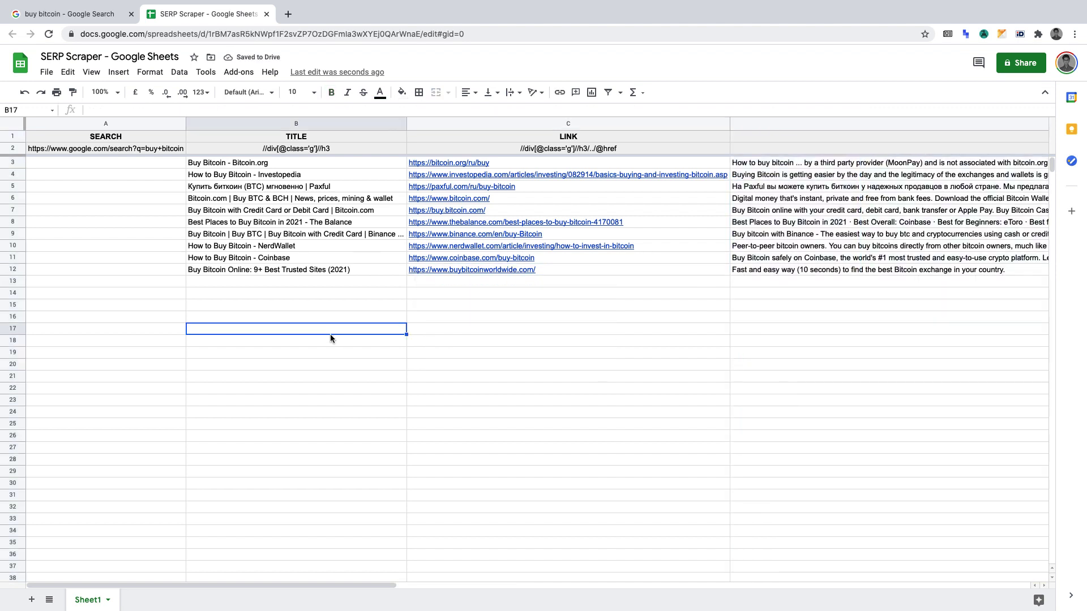